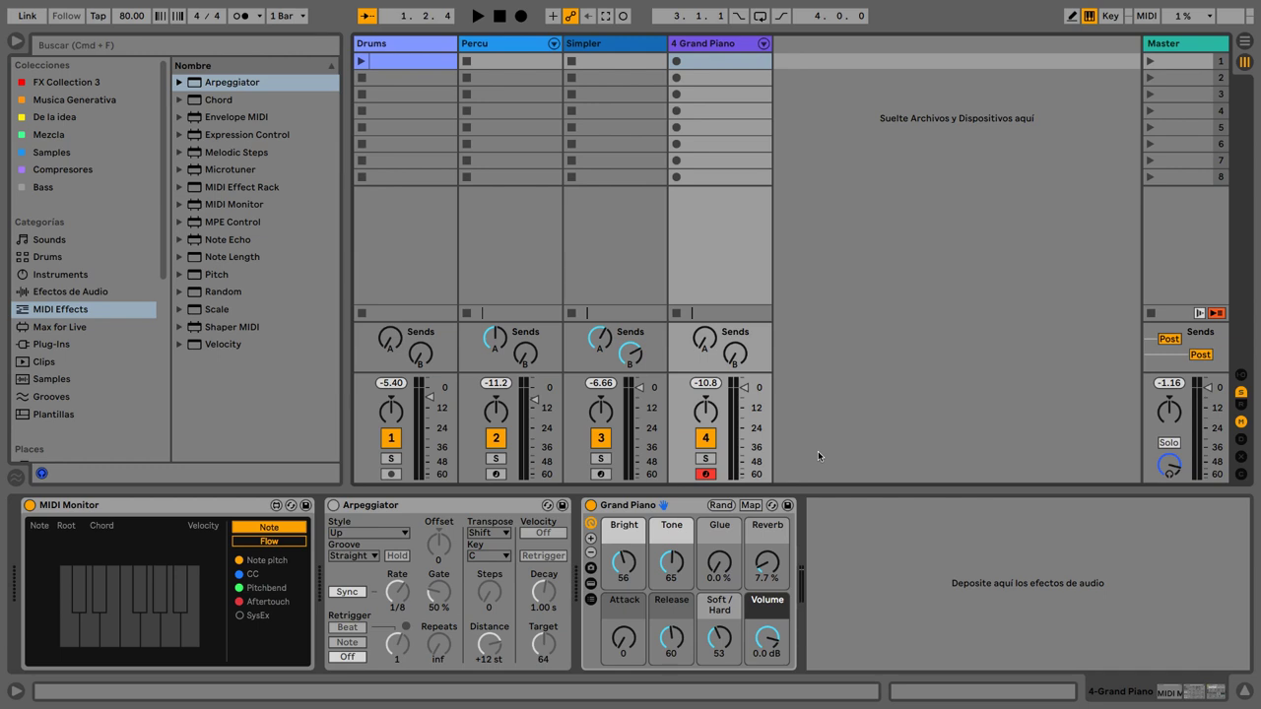
# Play A, E and G on the Grand Piano track, turn on its Arpeggiator, and play the same keys again
pyautogui.press('a')
pyautogui.press('e')
pyautogui.press('g')
pyautogui.click(333, 505)
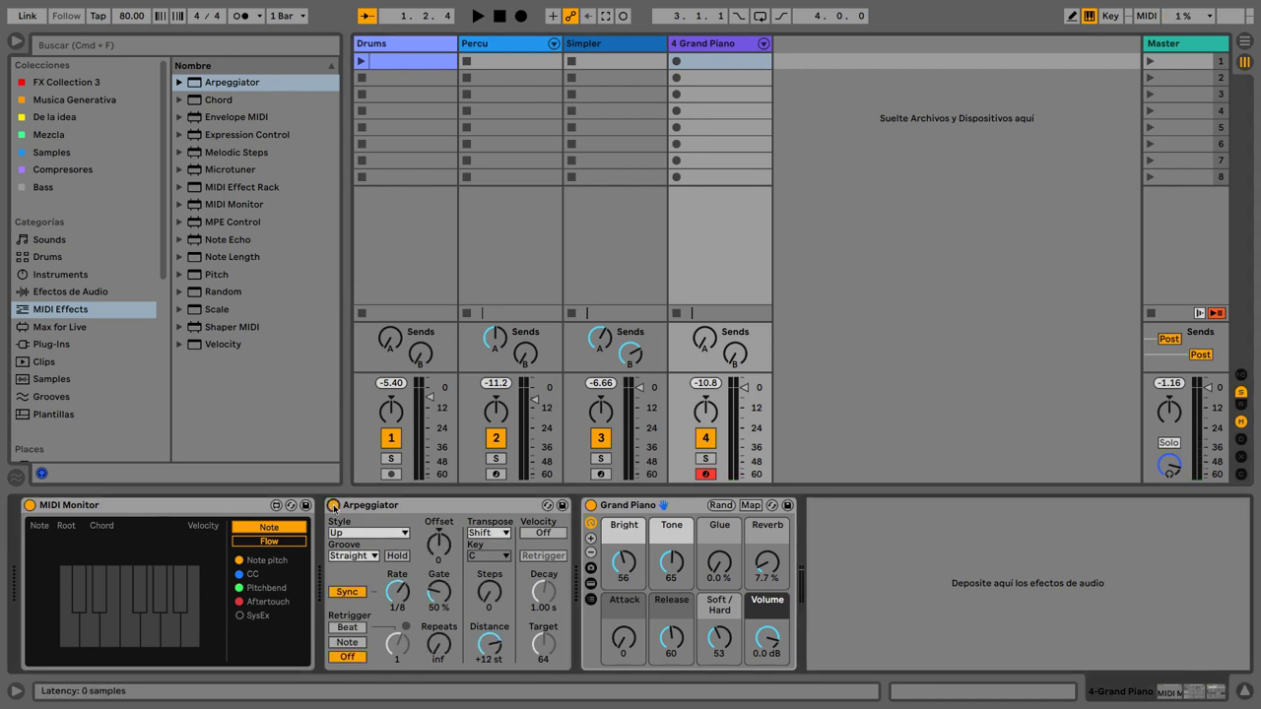
pyautogui.press('a')
pyautogui.press('e')
pyautogui.press('g')
# Select the Percu track and play individual keys to audition its percussion sounds without an arpeggiator
pyautogui.click(518, 47)
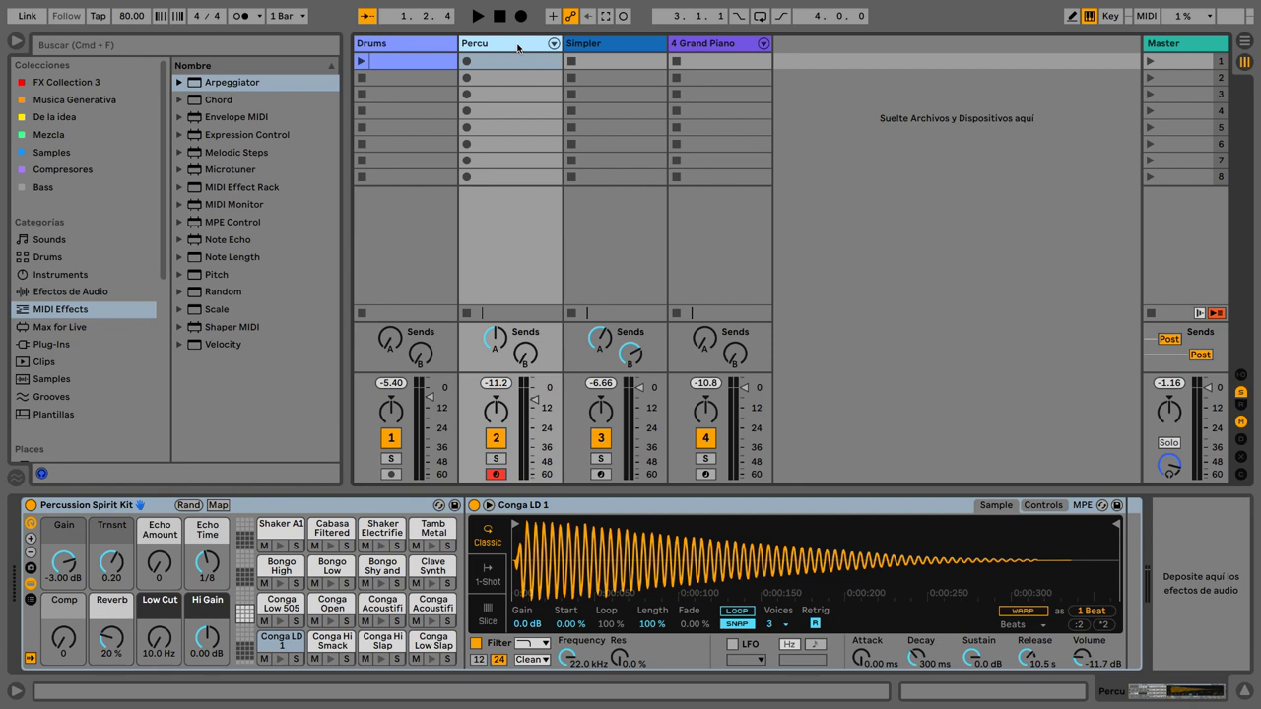
pyautogui.press('a')
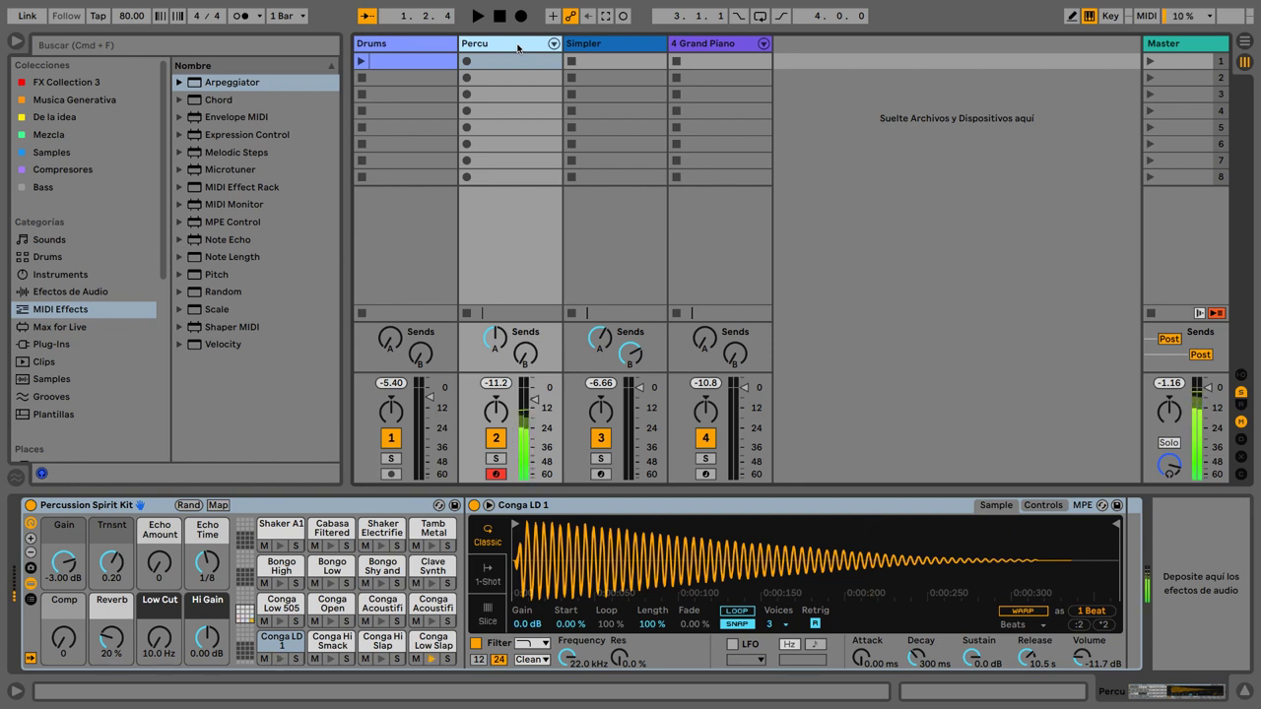
pyautogui.press('g')
pyautogui.press('a')
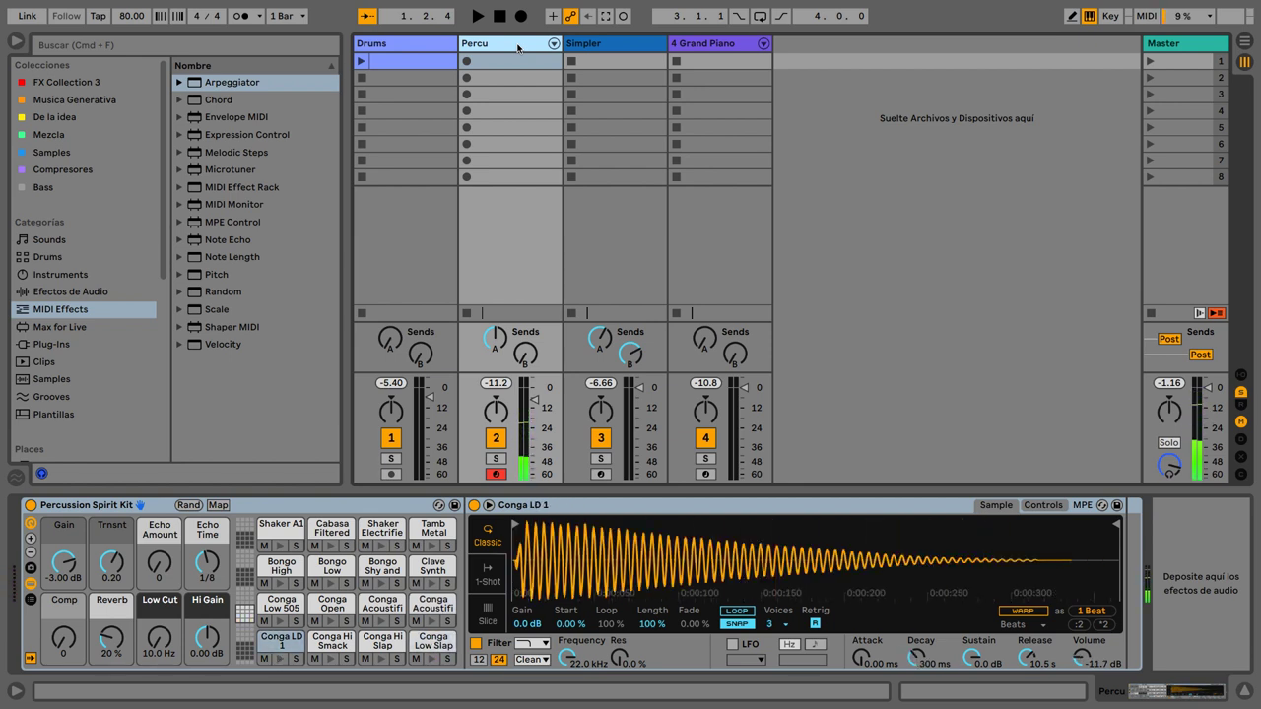
# Add the Arpeggiator MIDI effect before Percussion Spirit Kit on the Percu track and play keys A, E and G through it
pyautogui.moveTo(259, 86); pyautogui.dragTo(43, 530)
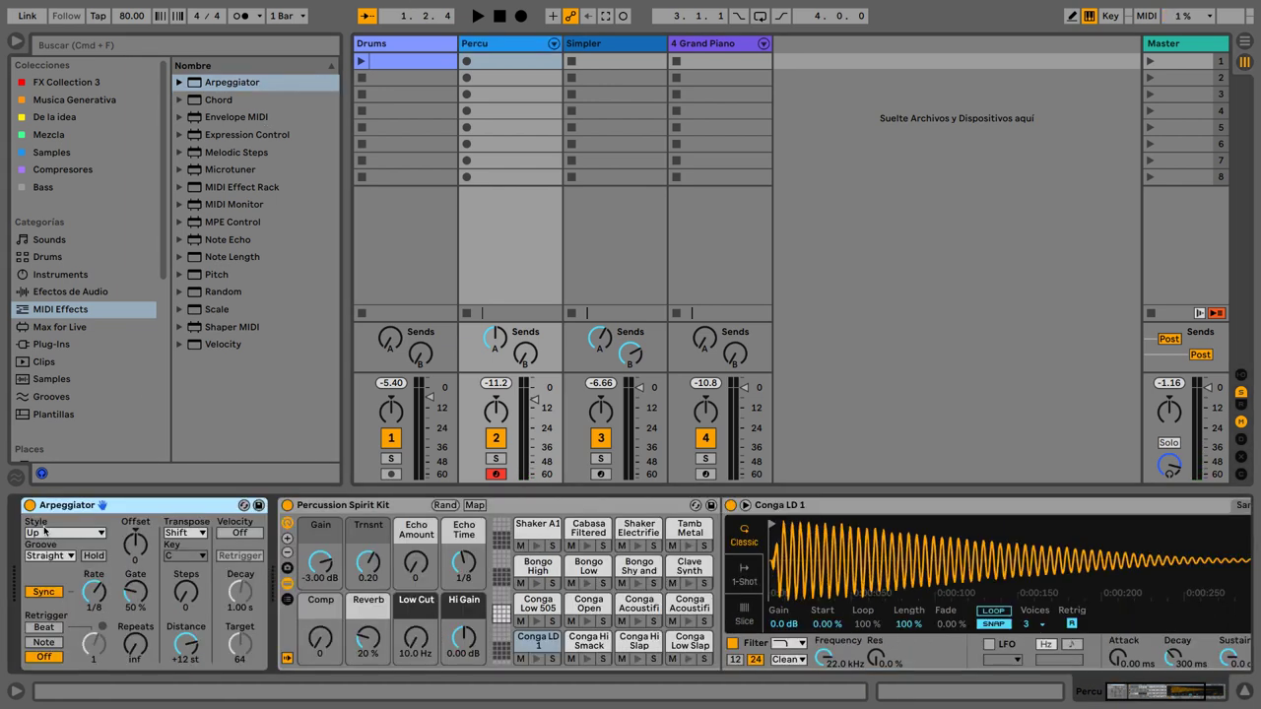
pyautogui.press('a')
pyautogui.press('e')
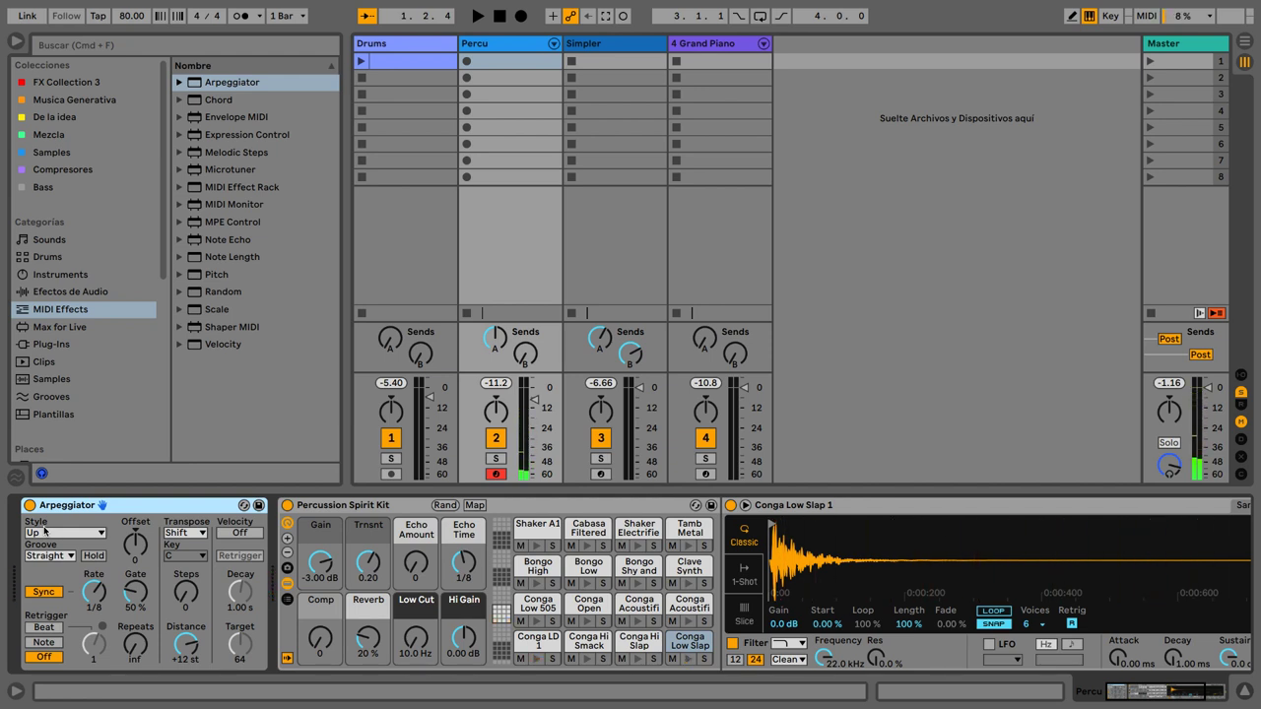
pyautogui.press('g')
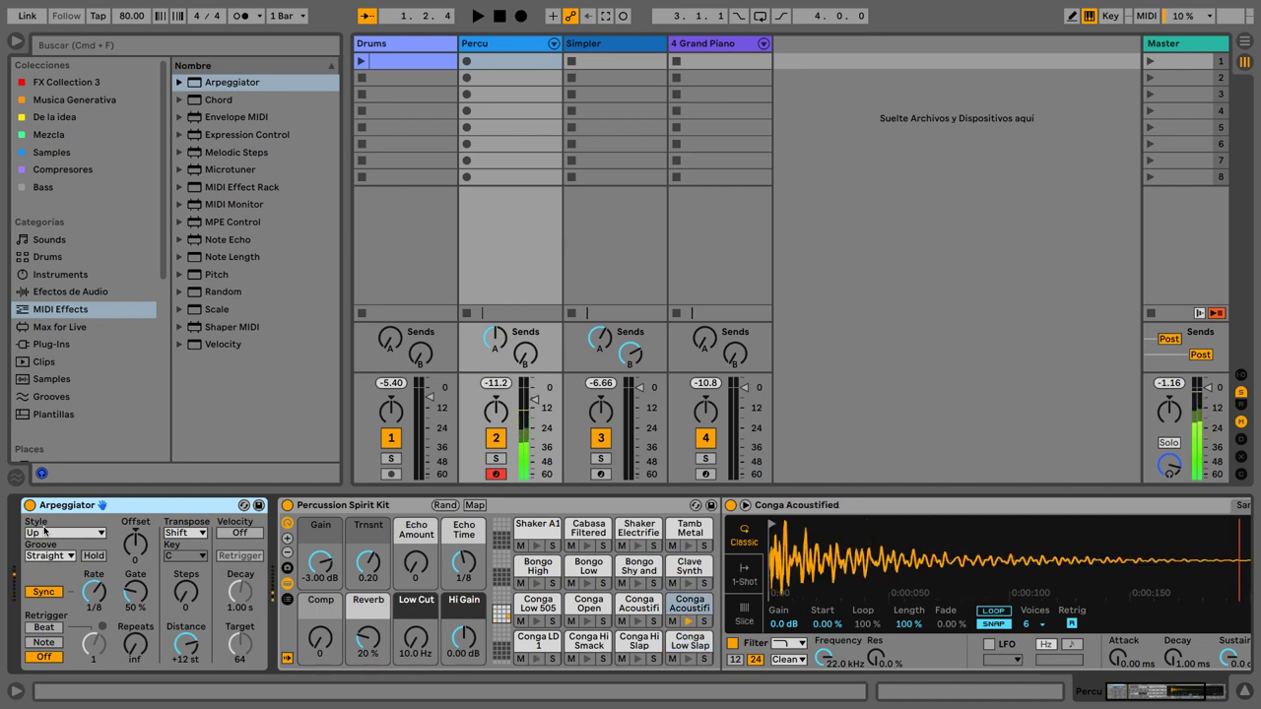
pyautogui.press('a')
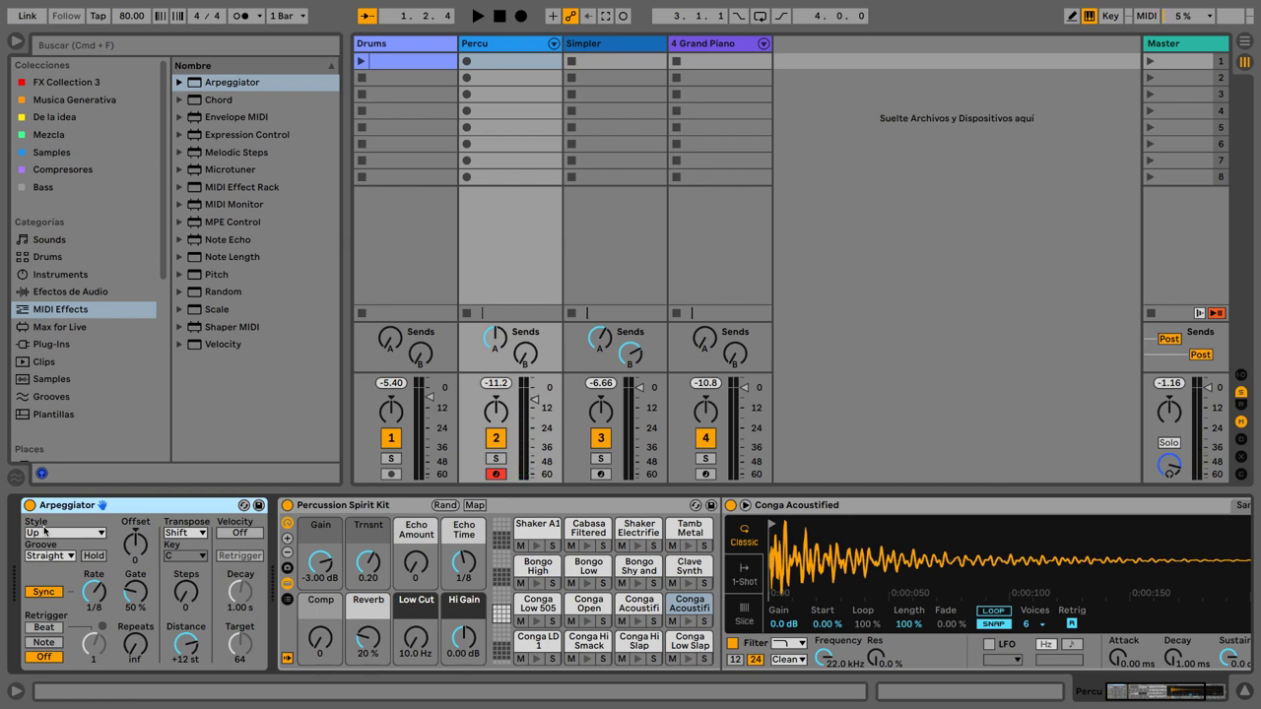
# Turn on Hold in the Percu track's Arpeggiator and play keys so the pattern keeps repeating
pyautogui.click(92, 555)
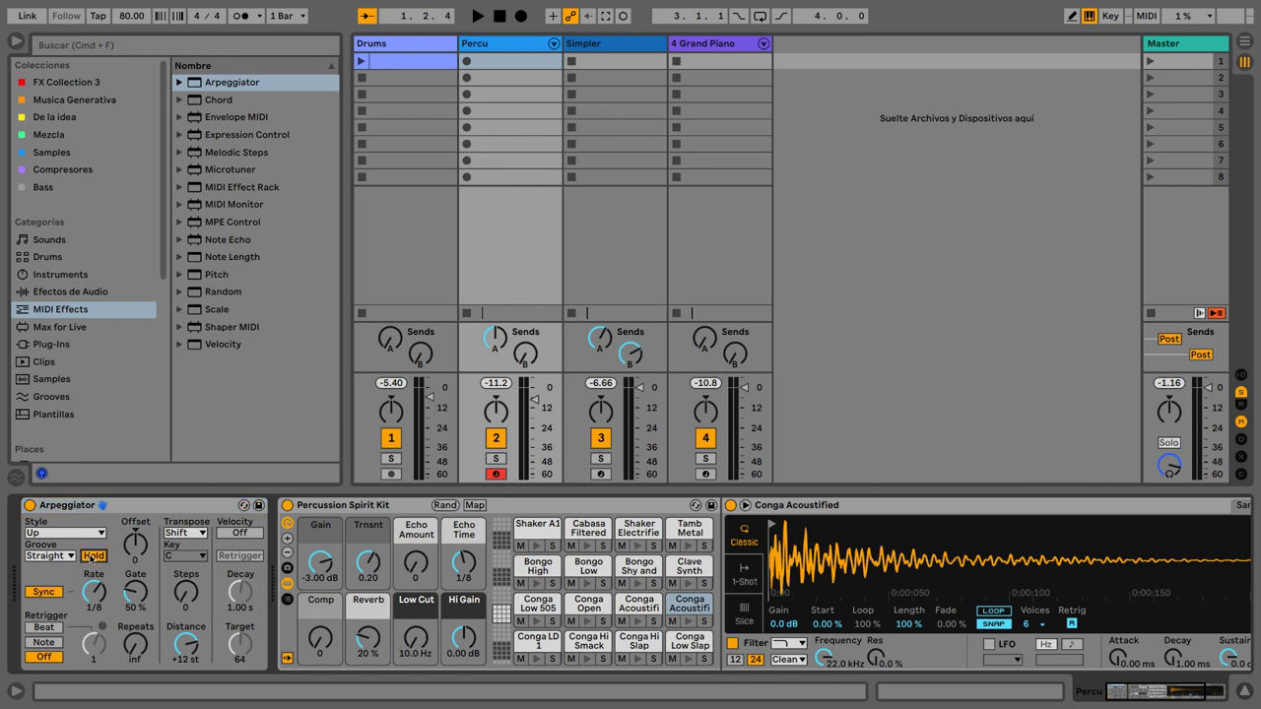
pyautogui.press('a')
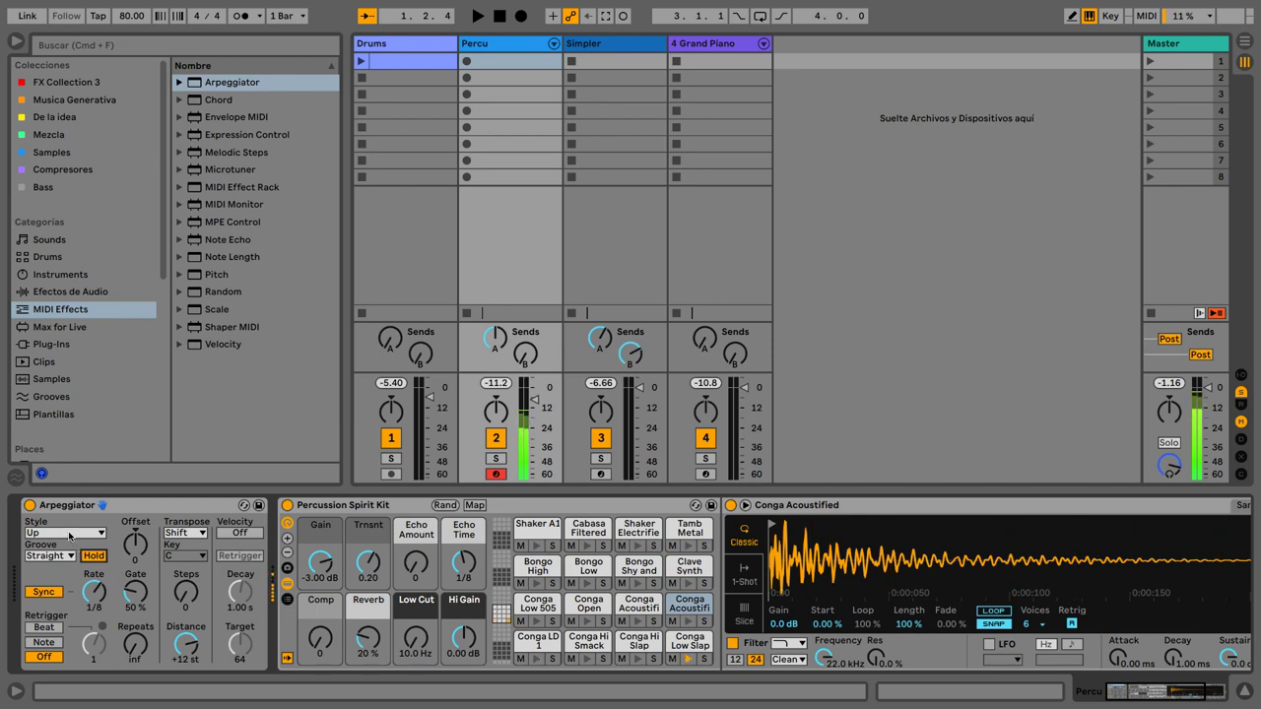
# Try the UpDown, Converge, Pinky UpDown and Thumb UpDown styles in the Percu track's Arpeggiator
pyautogui.click(69, 535)
pyautogui.click(64, 311)
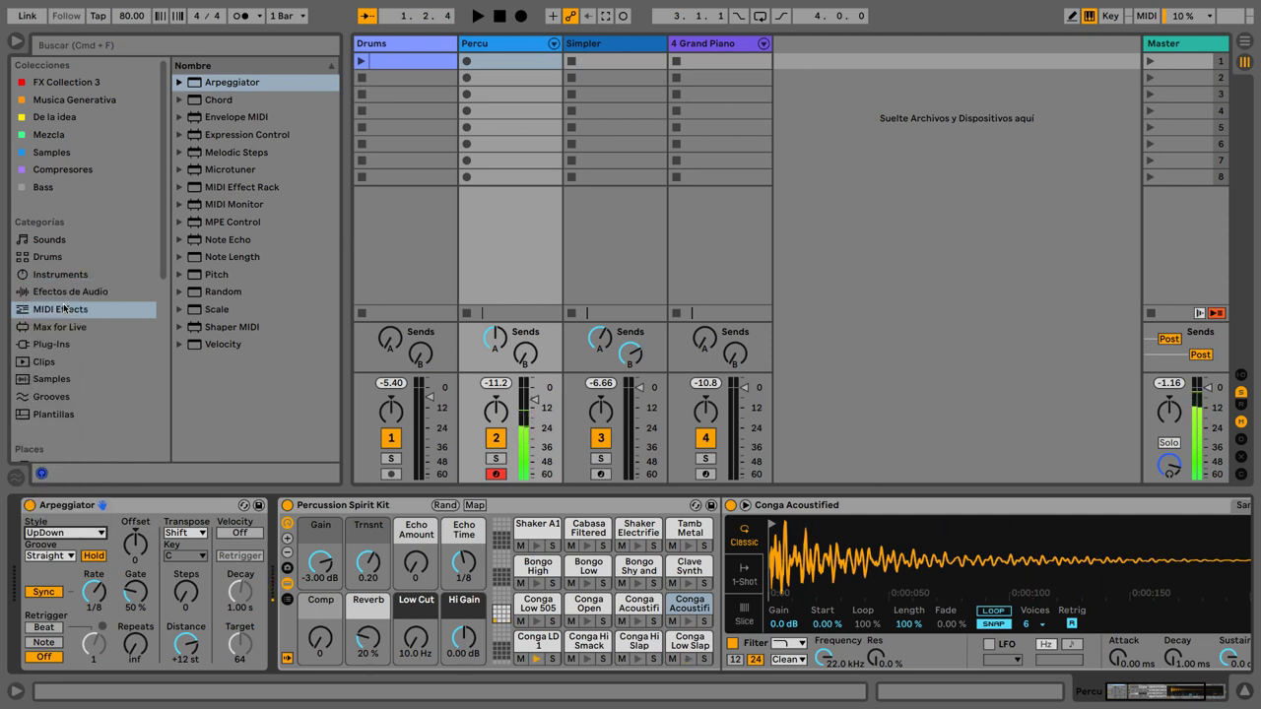
pyautogui.click(85, 532)
pyautogui.click(70, 374)
pyautogui.click(65, 532)
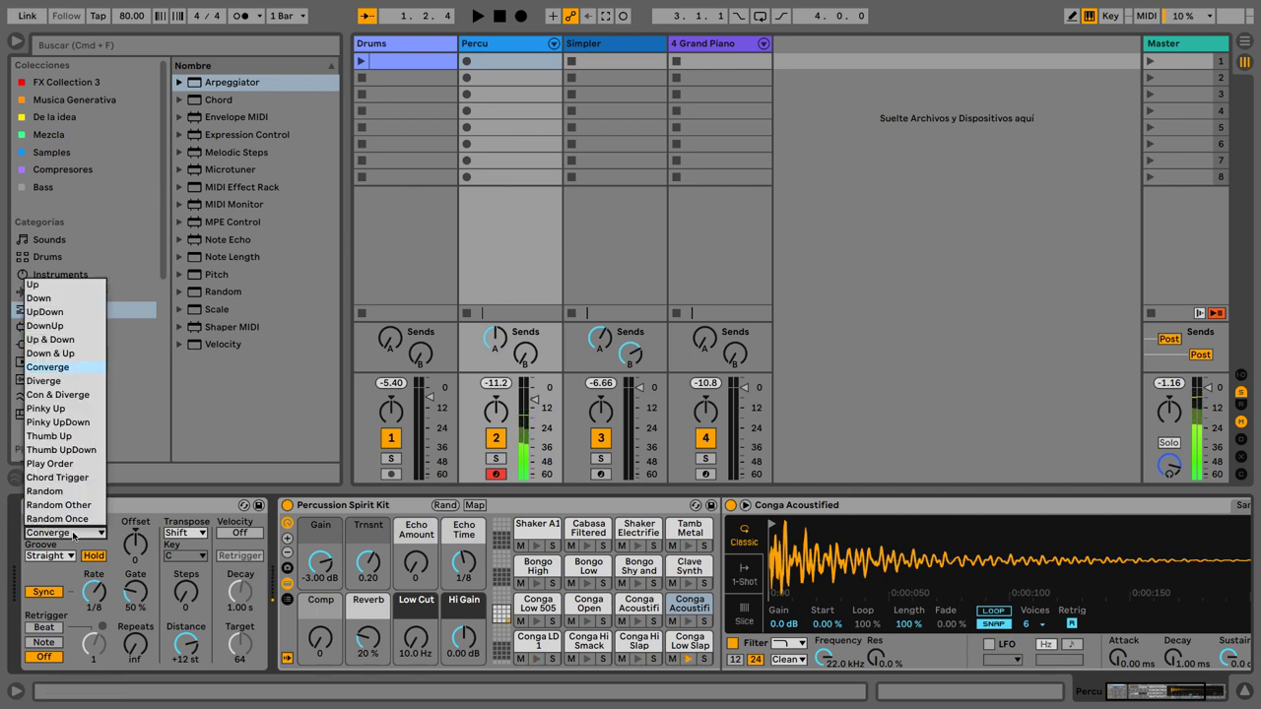
pyautogui.click(70, 422)
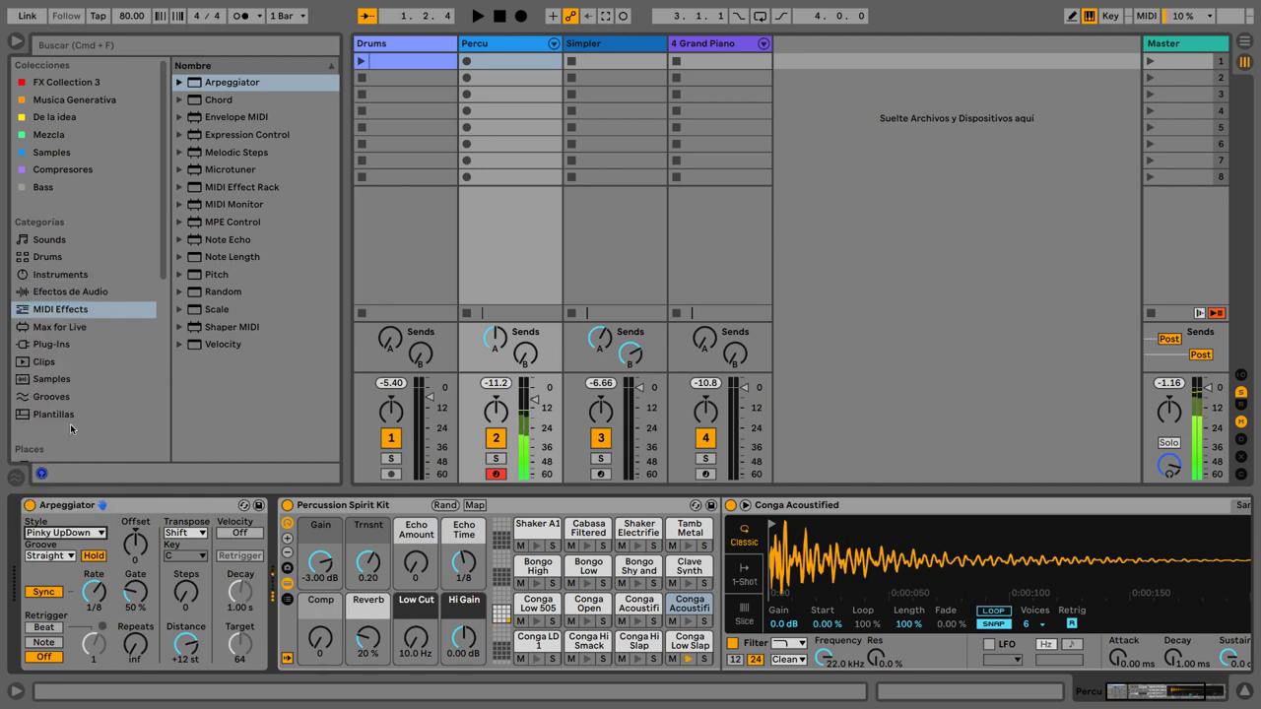
pyautogui.click(65, 532)
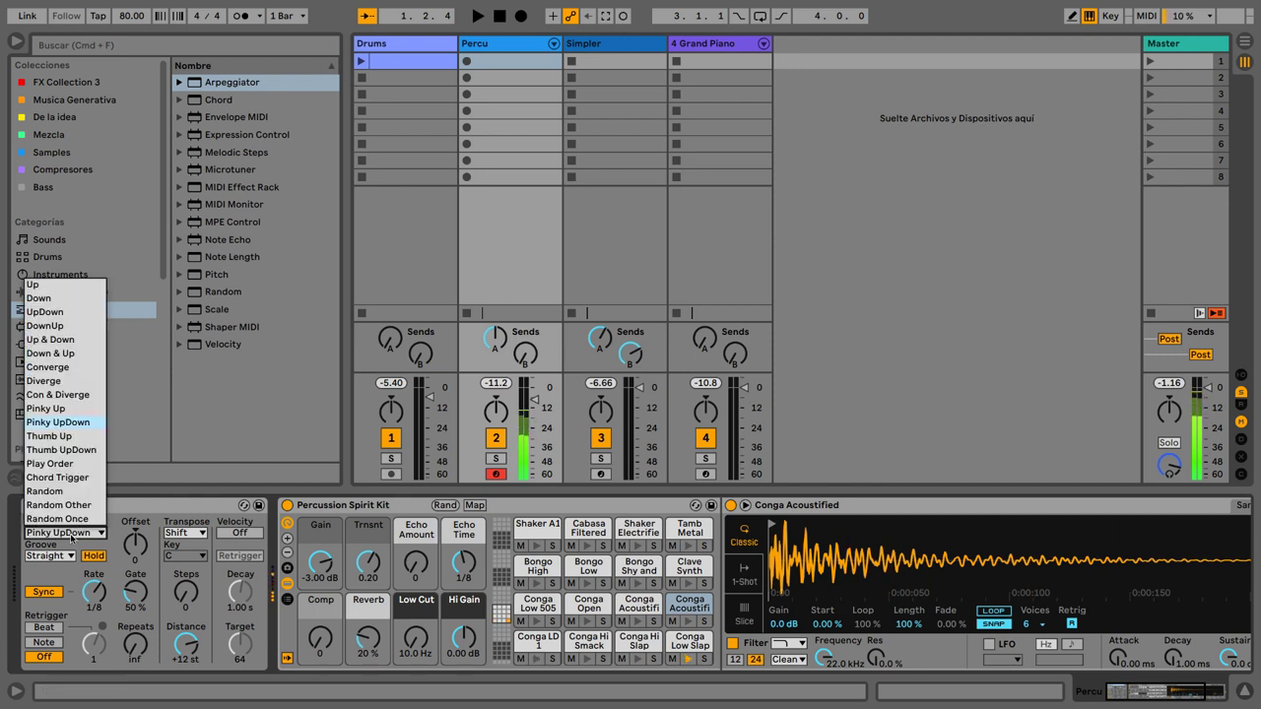
pyautogui.click(73, 451)
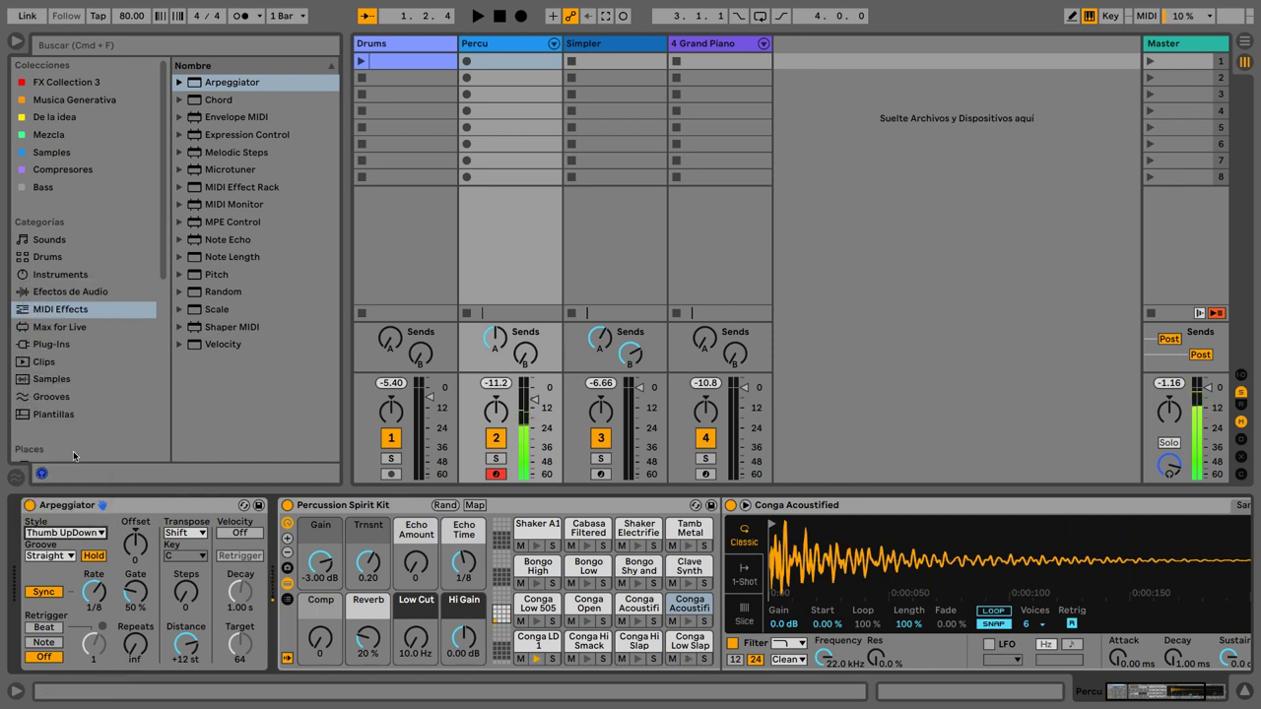
# Try the Swing 8 groove with Arpeggiator rates up to 1/24, and return the rate to 1/8
pyautogui.click(59, 557)
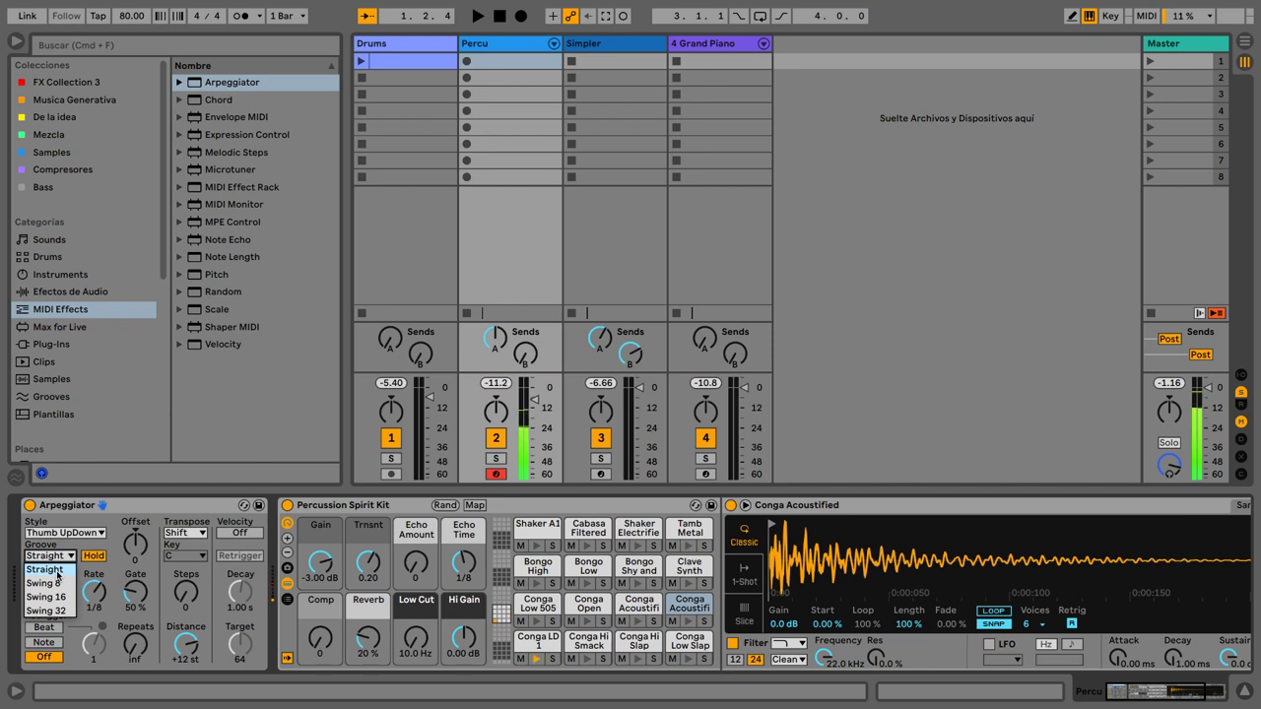
pyautogui.click(57, 584)
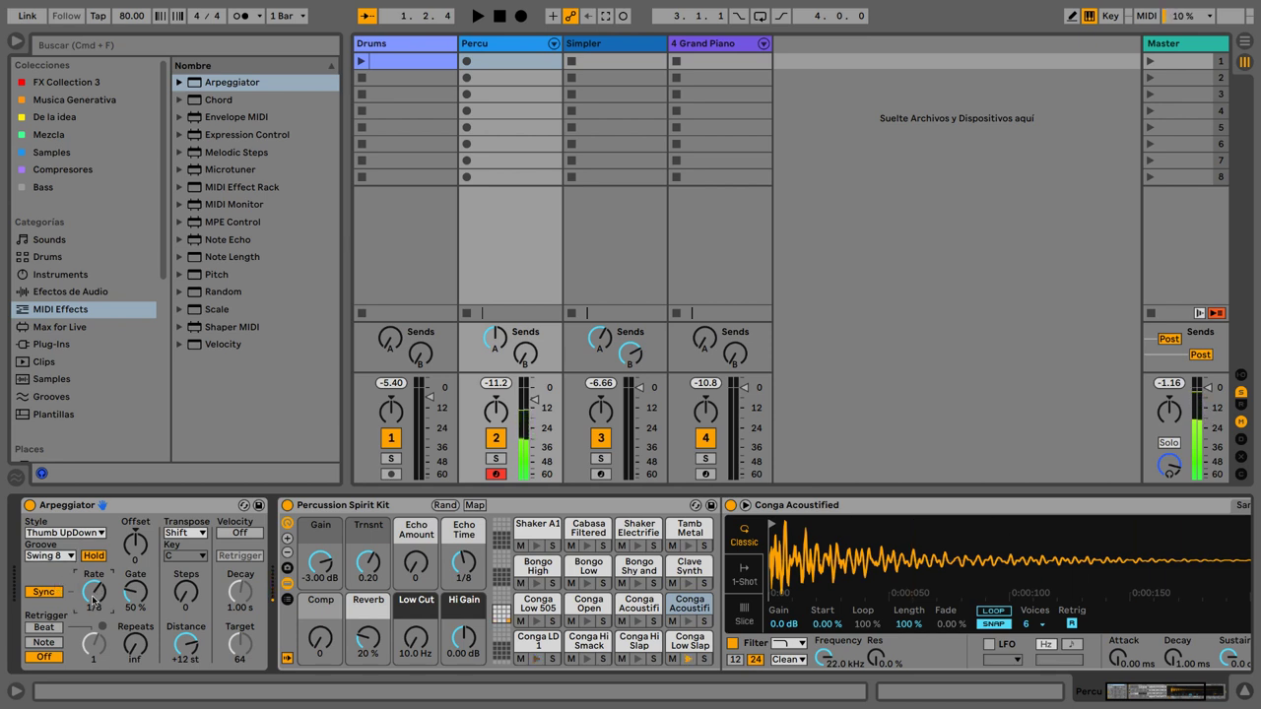
pyautogui.scroll(1, 94, 597)
pyautogui.scroll(1, 93, 598)
pyautogui.scroll(1, 94, 598)
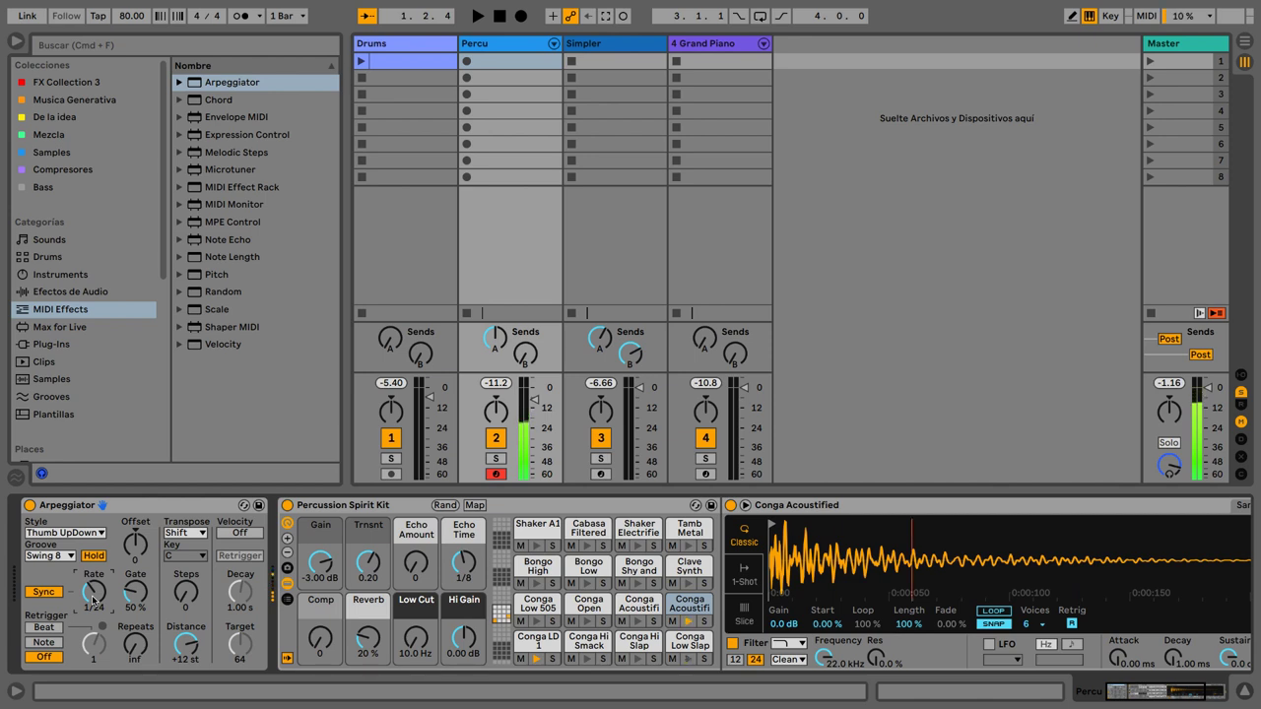
pyautogui.scroll(-1, 93, 597)
pyautogui.scroll(-1, 94, 598)
# Set the Percu track's Arpeggiator to the Converge style with the Swing 16 groove
pyautogui.click(77, 533)
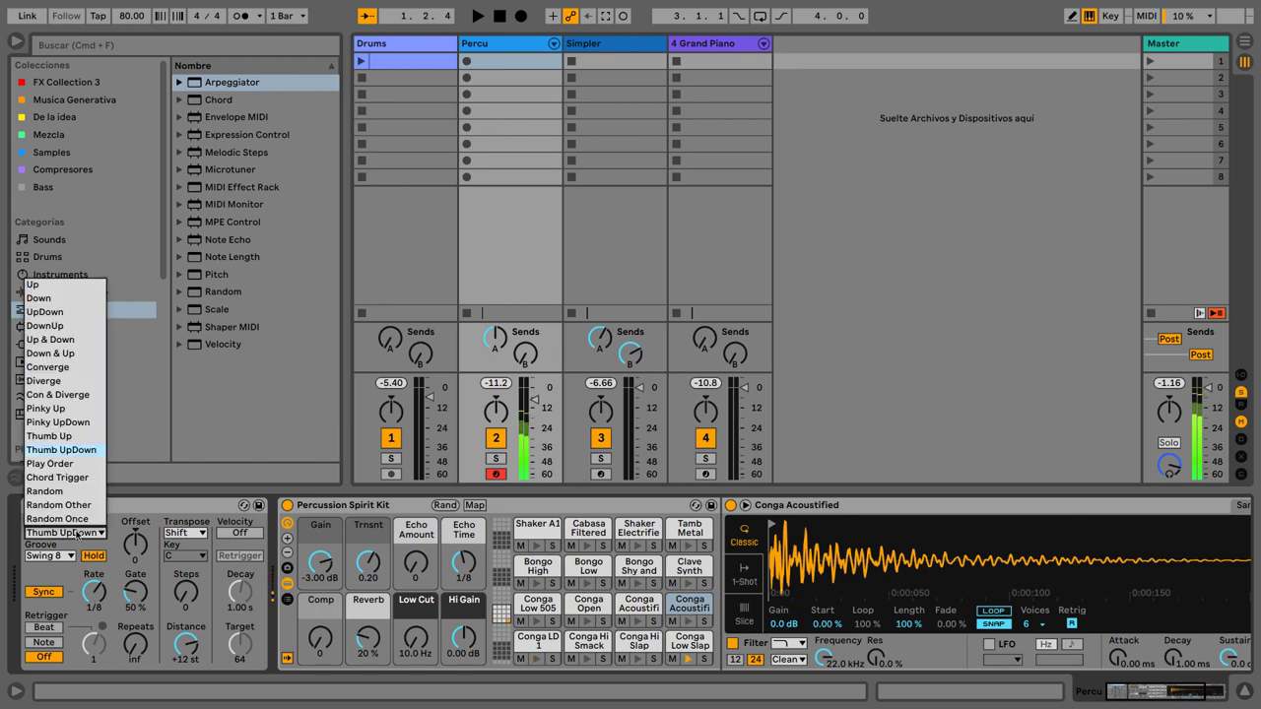
pyautogui.click(47, 366)
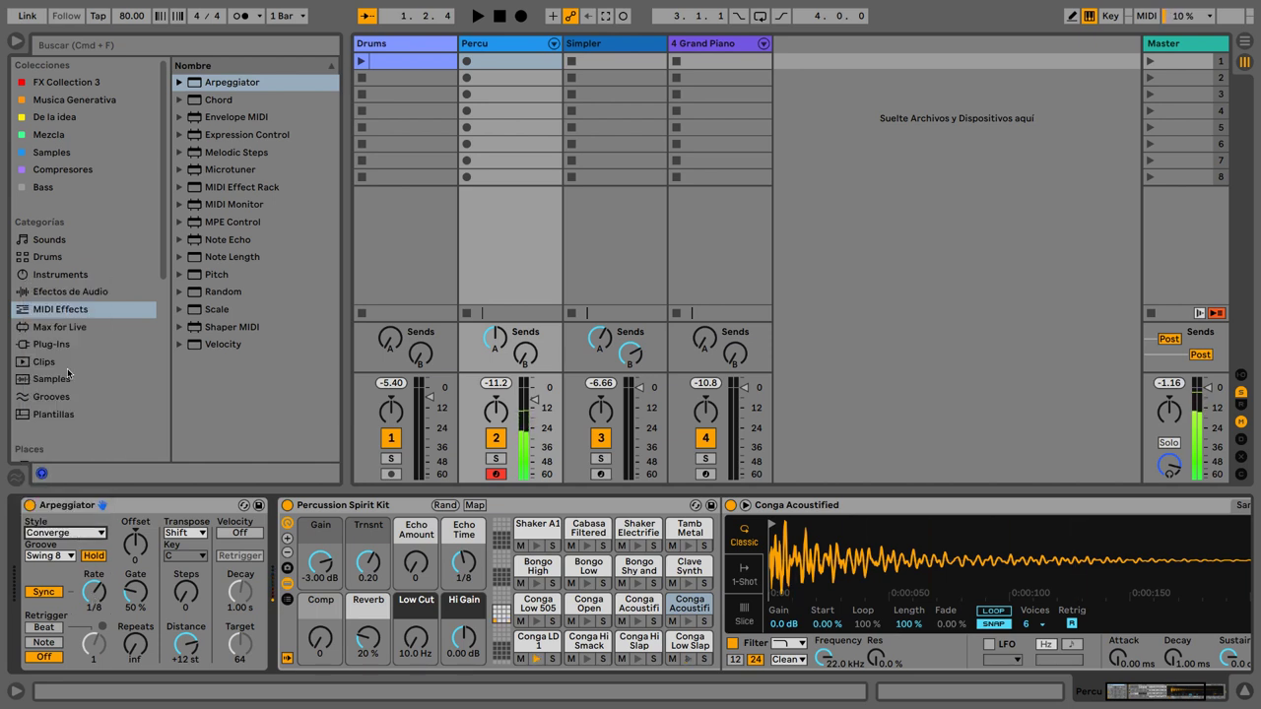
pyautogui.click(65, 558)
pyautogui.click(57, 596)
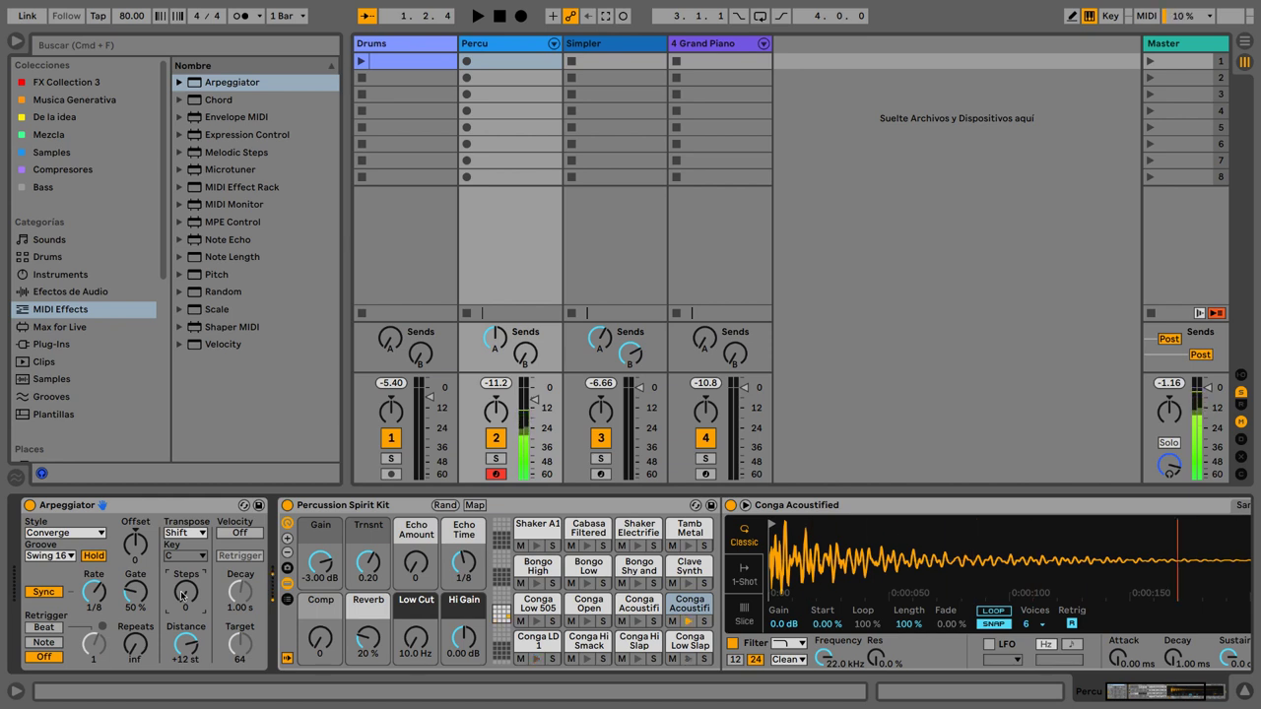
# Set the Arpeggiator's Steps to 1 and its transpose Distance to +1 st
pyautogui.moveTo(181, 595); pyautogui.dragTo(181, 585)
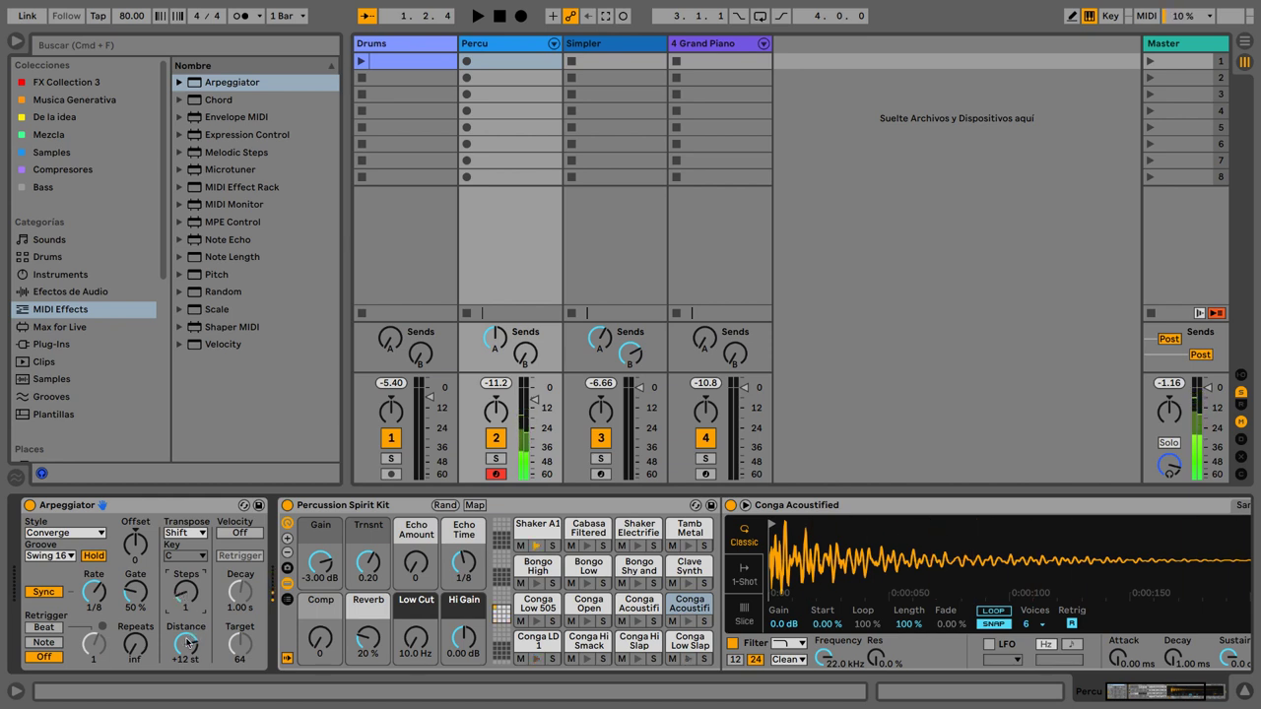
pyautogui.click(188, 643)
pyautogui.moveTo(185, 643); pyautogui.dragTo(188, 650)
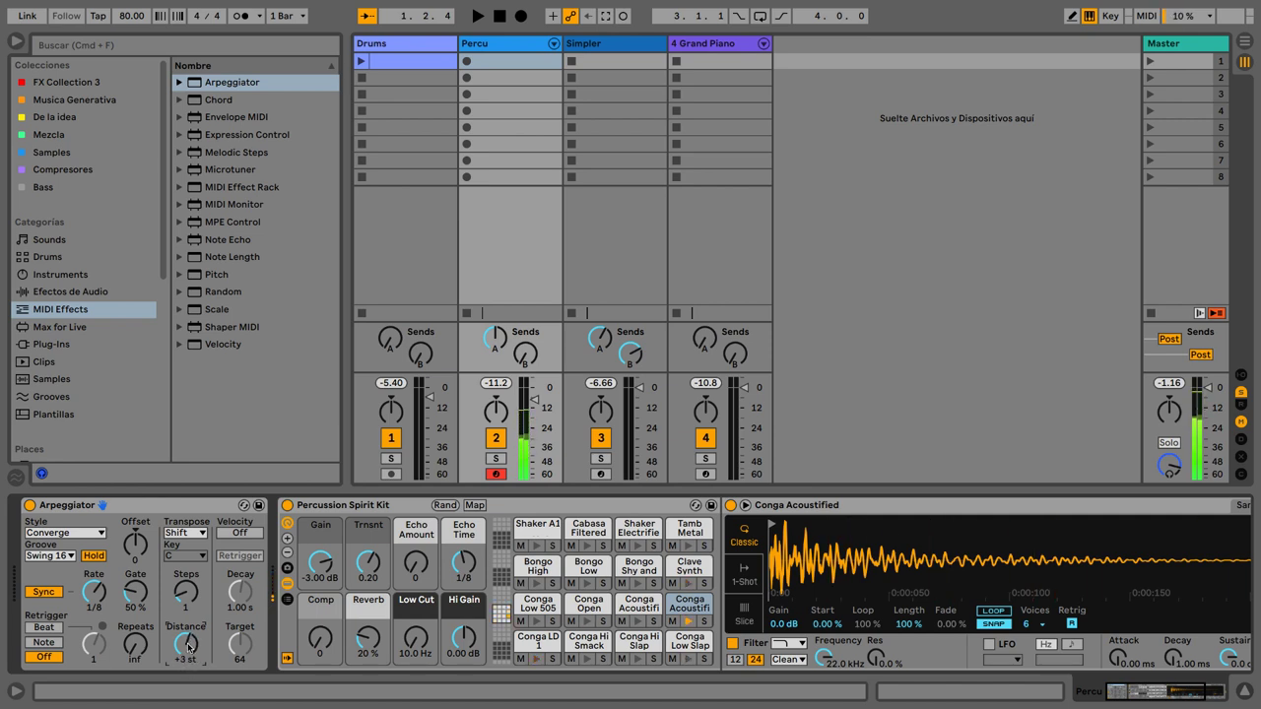
pyautogui.press('Down')
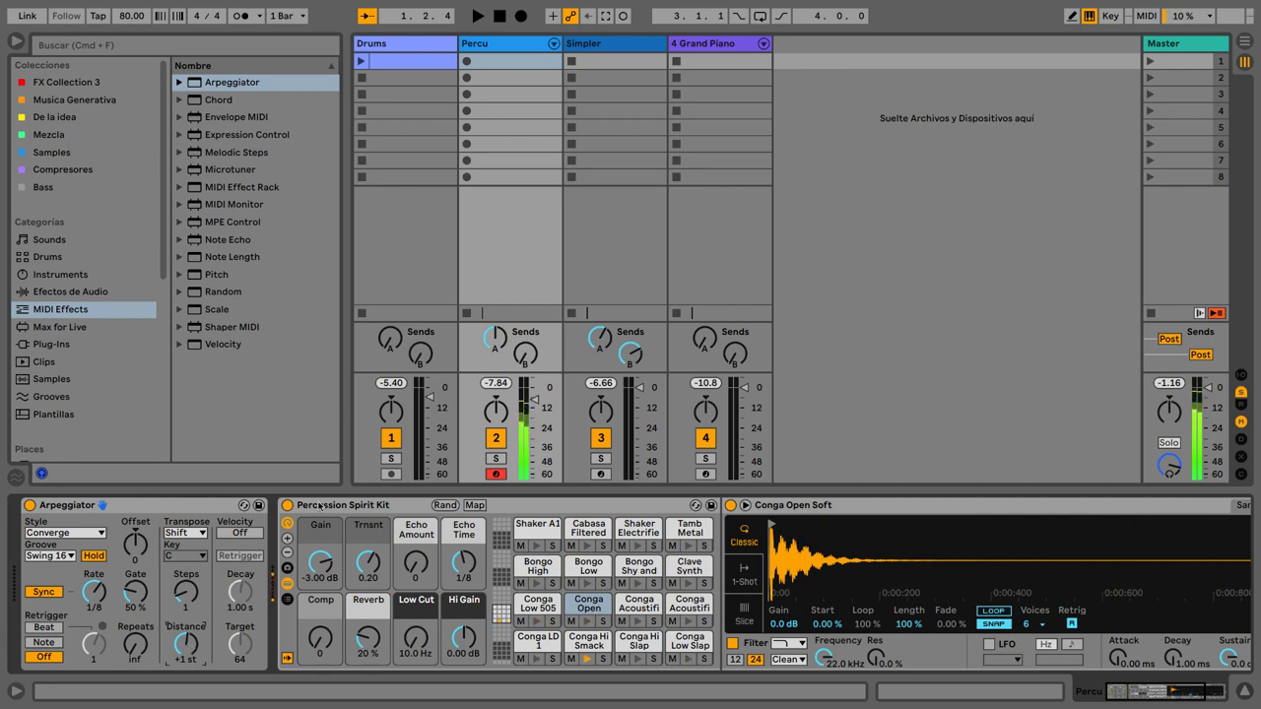
# Launch the Drums clip alongside the held percussion pattern and reselect the Percu track
pyautogui.click(361, 61)
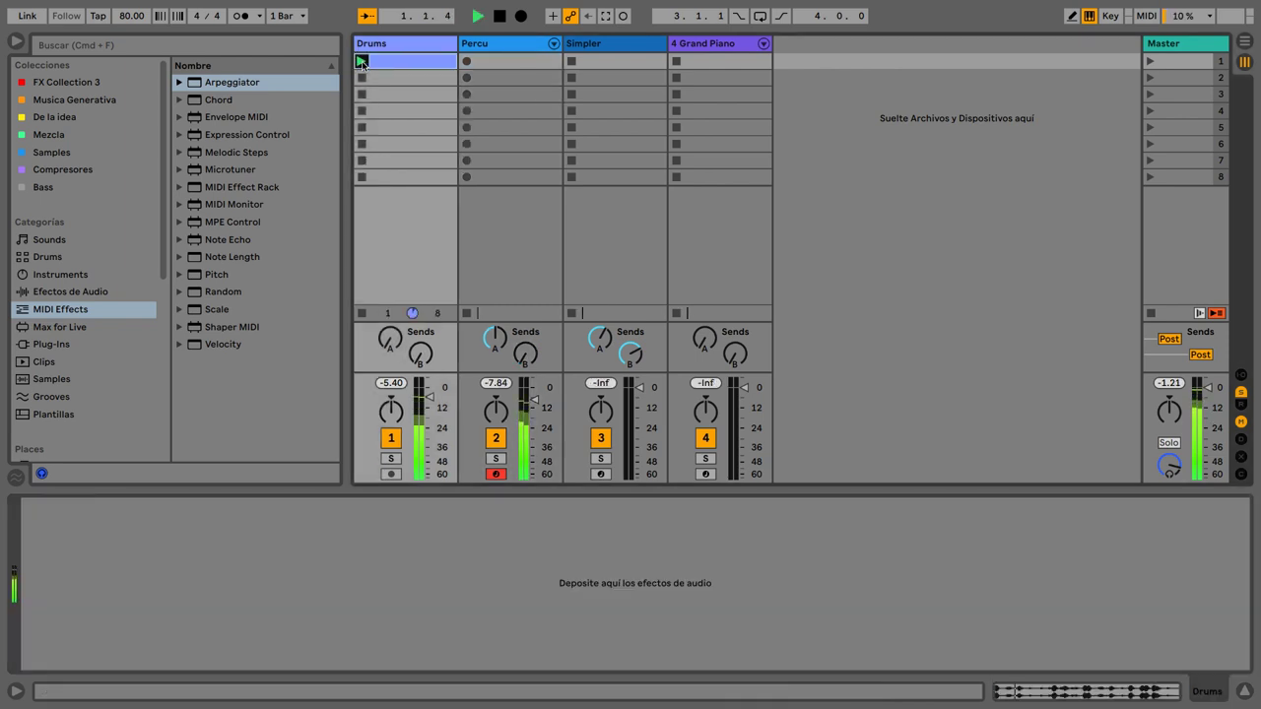
pyautogui.click(489, 67)
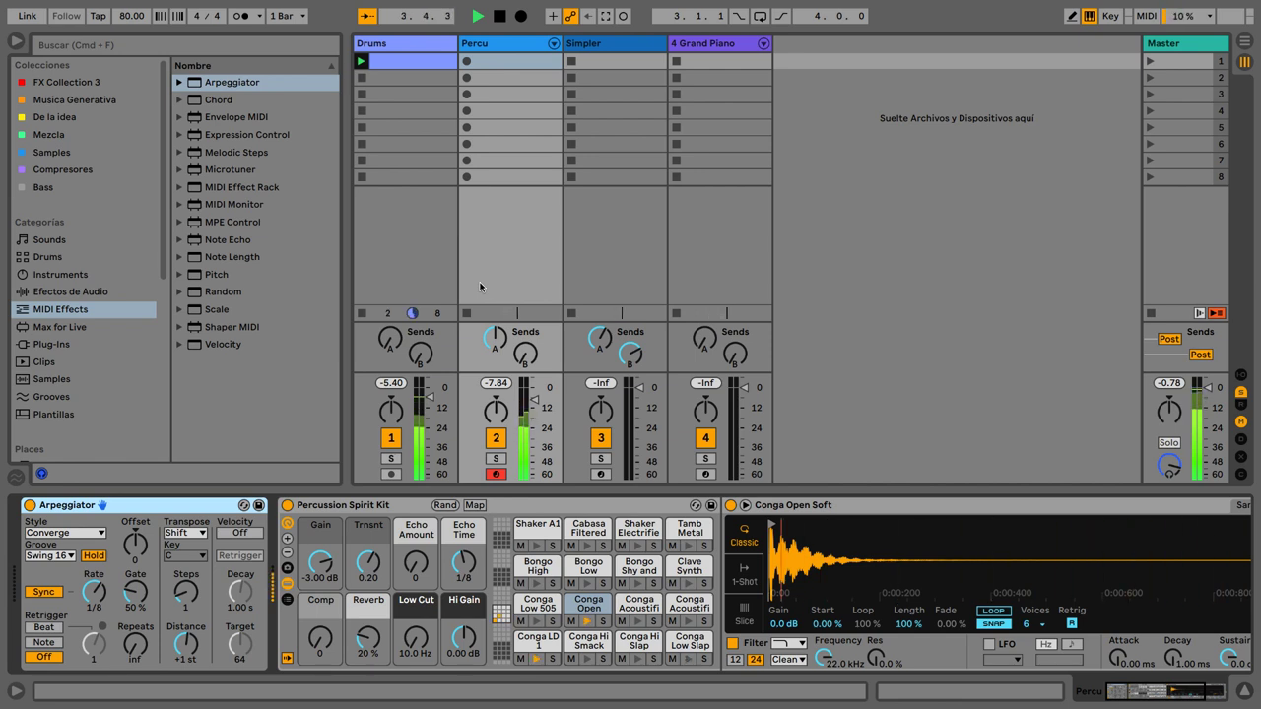
# Try a 1/6 rate in the Percu track's Arpeggiator against the drums, and return it to 1/8
pyautogui.click(100, 596)
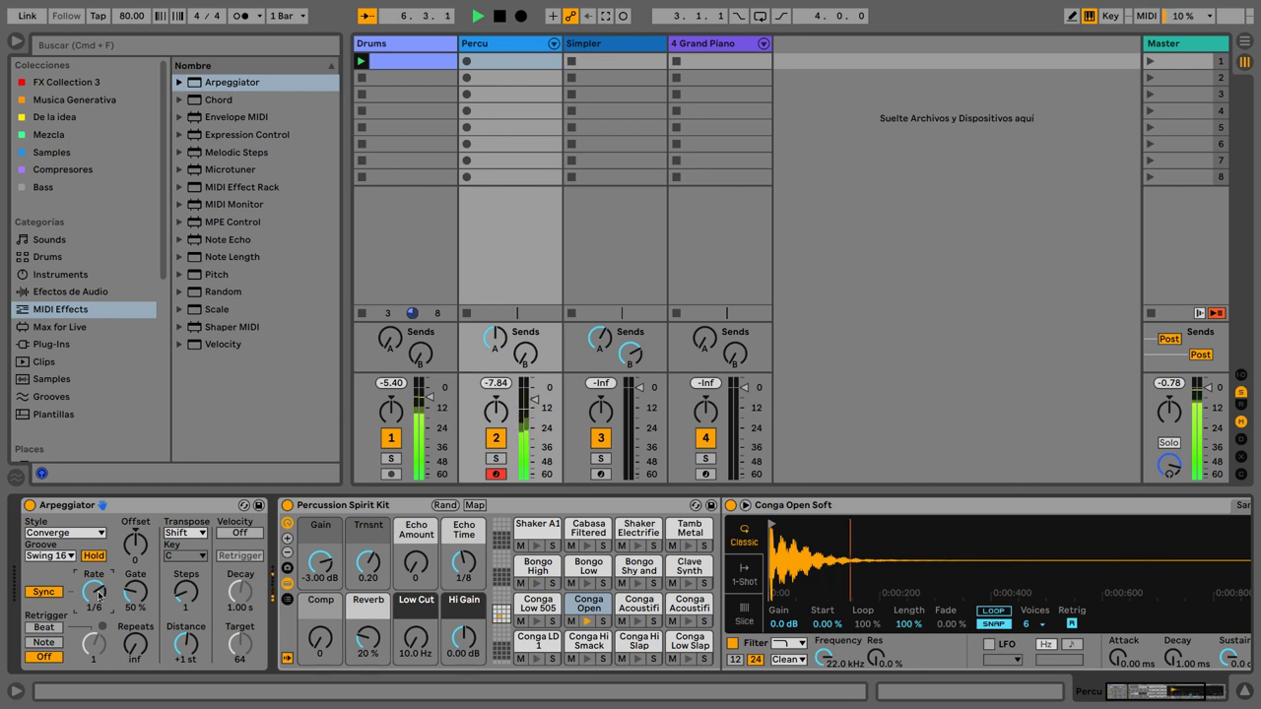
pyautogui.moveTo(98, 595); pyautogui.dragTo(99, 607)
pyautogui.moveTo(98, 595); pyautogui.dragTo(99, 574)
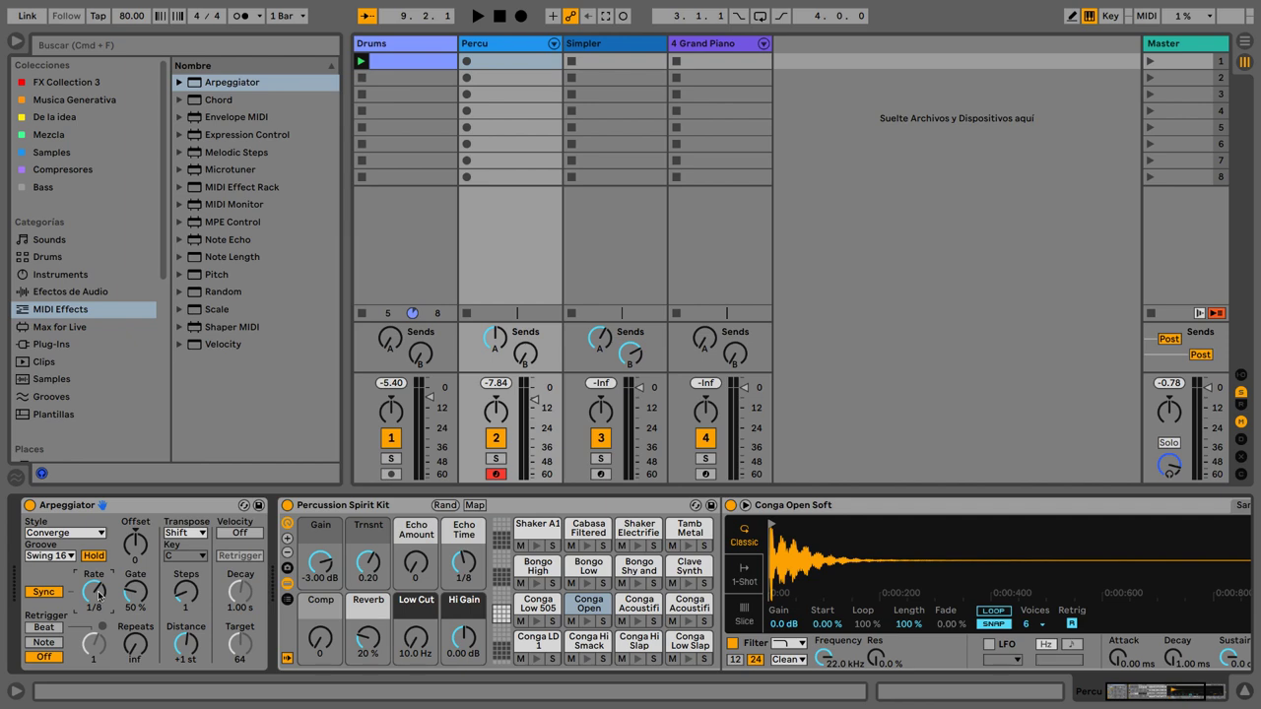
# Arm the Simpler track, select it and solo it
pyautogui.click(601, 475)
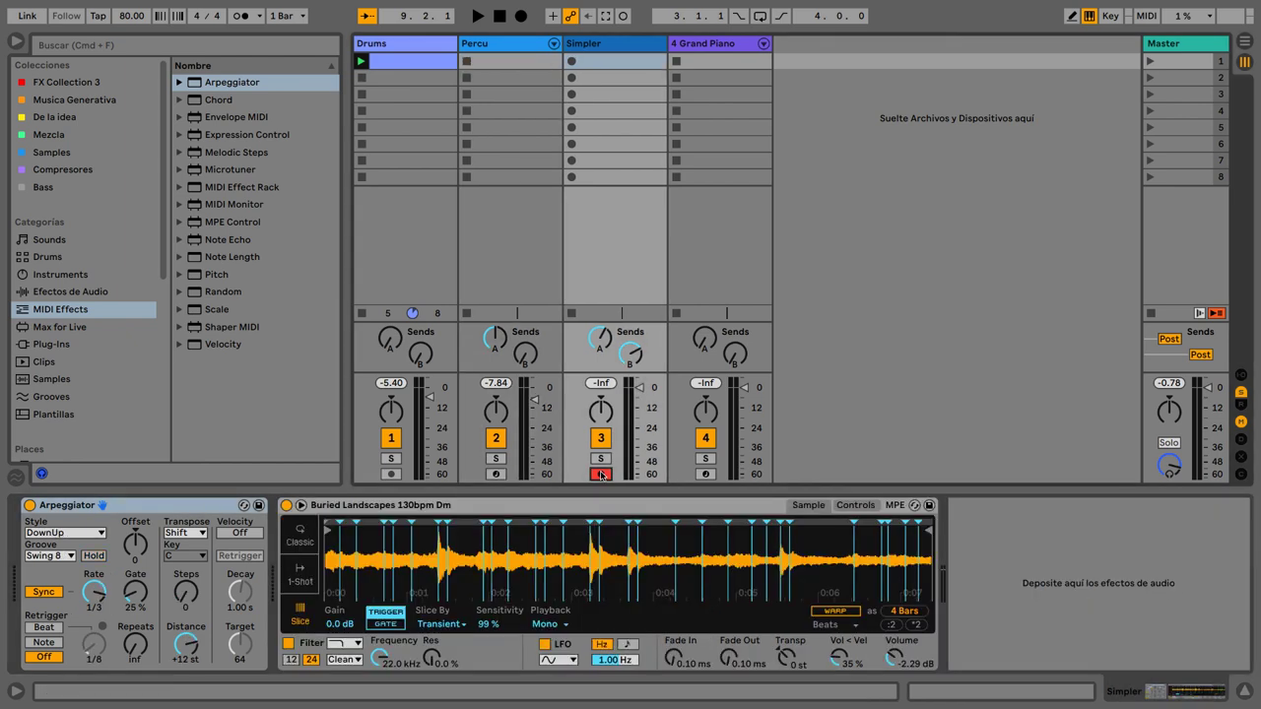
pyautogui.click(616, 42)
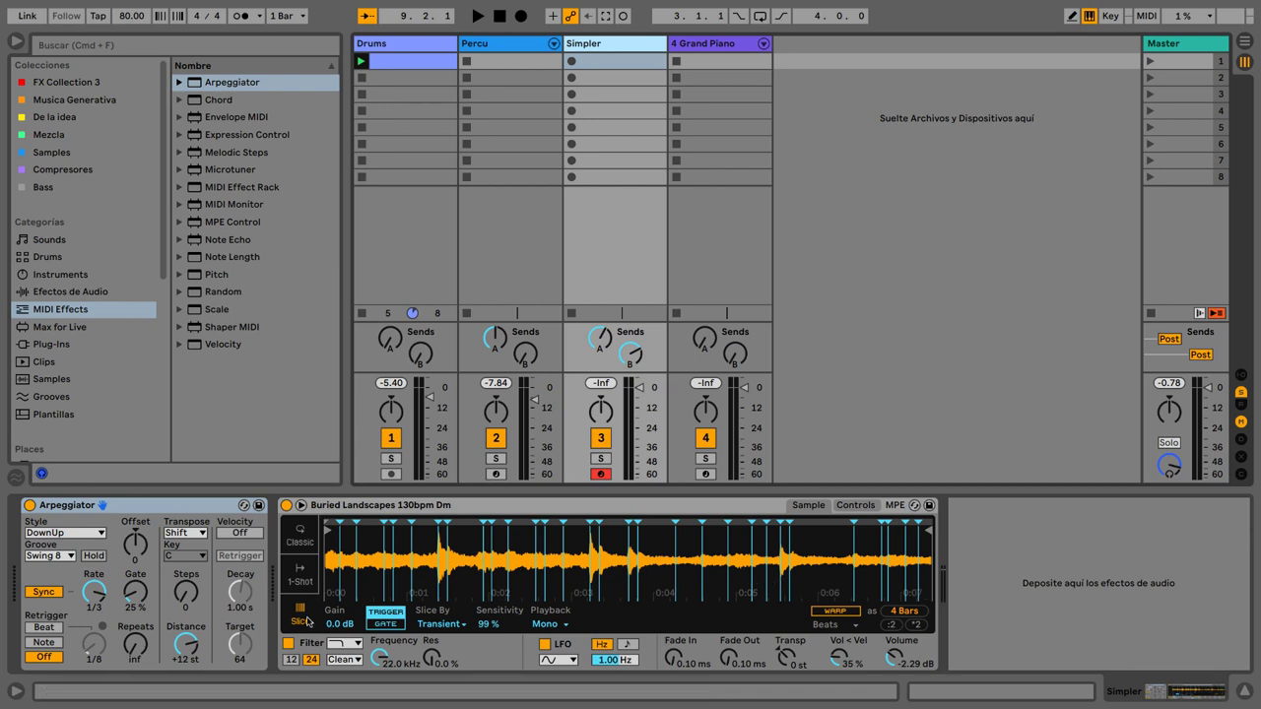
pyautogui.click(601, 460)
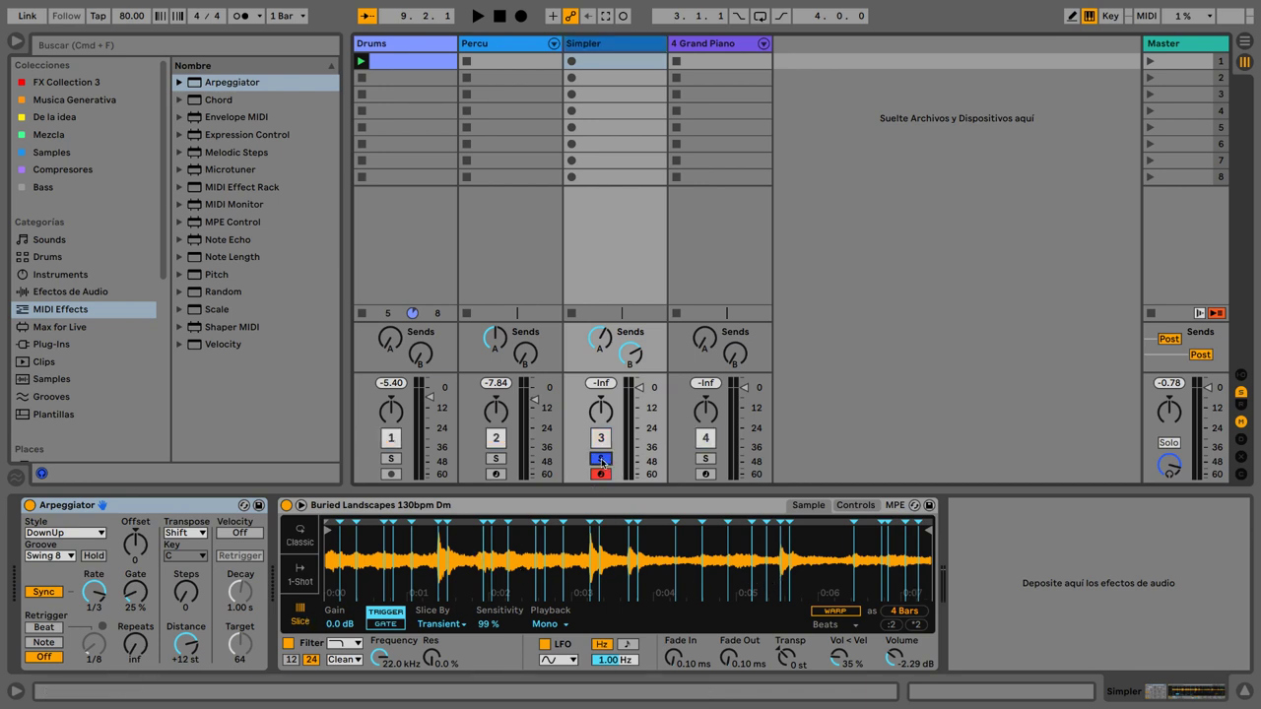
# Turn off the Simpler track's Arpeggiator, lower the computer keyboard octave to C2 - D3, and play individual sample slices
pyautogui.click(30, 505)
pyautogui.press('z')
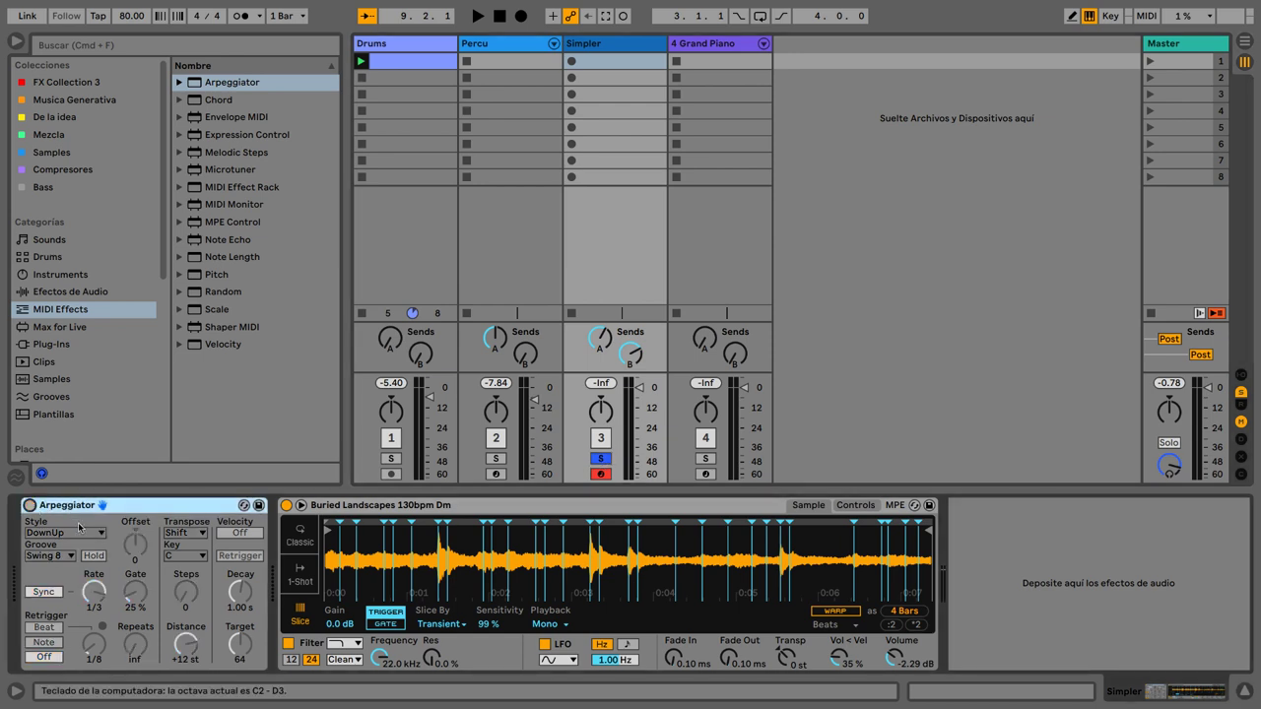
pyautogui.press('a')
pyautogui.press('e')
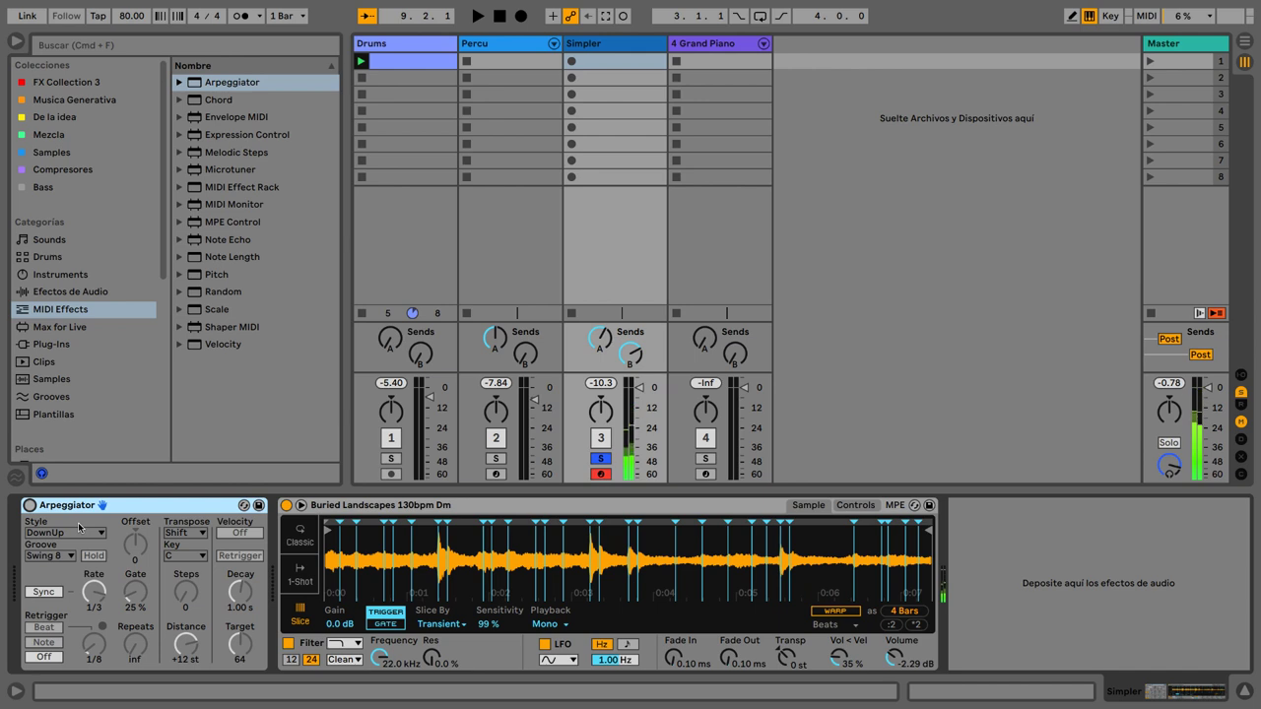
# Turn the Simpler track's Arpeggiator back on and enable Hold
pyautogui.click(30, 505)
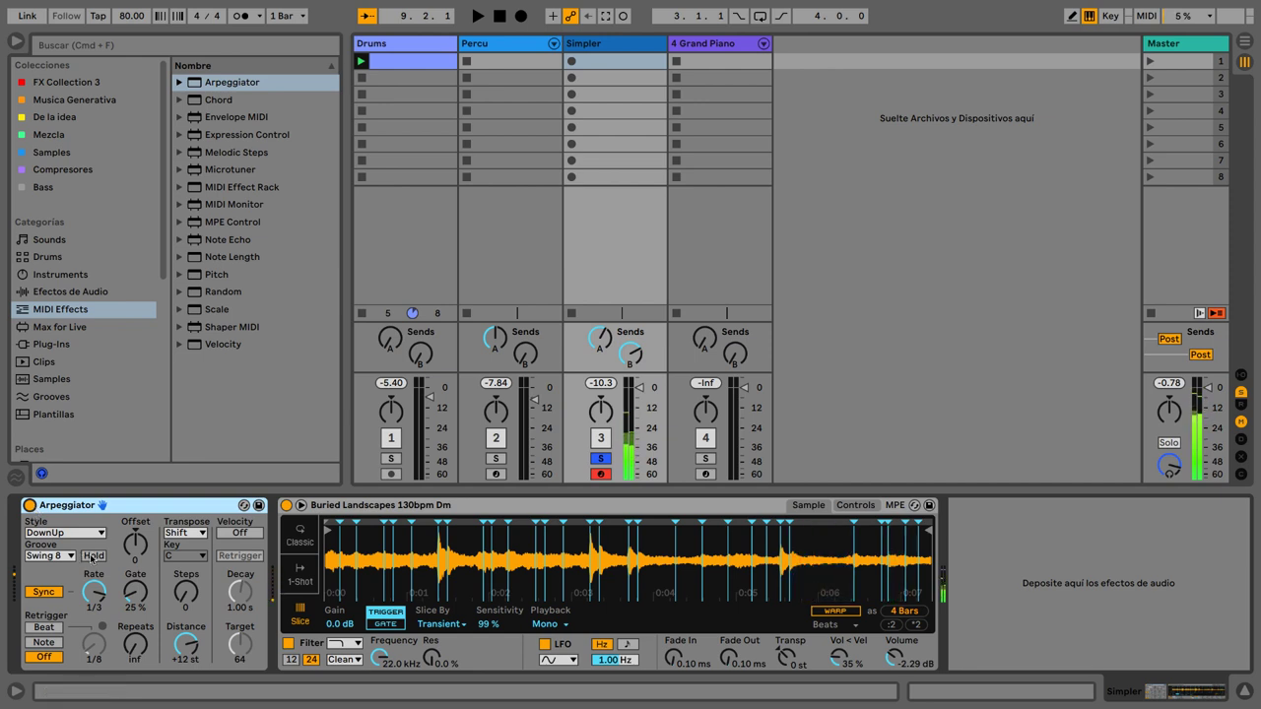
pyautogui.click(90, 556)
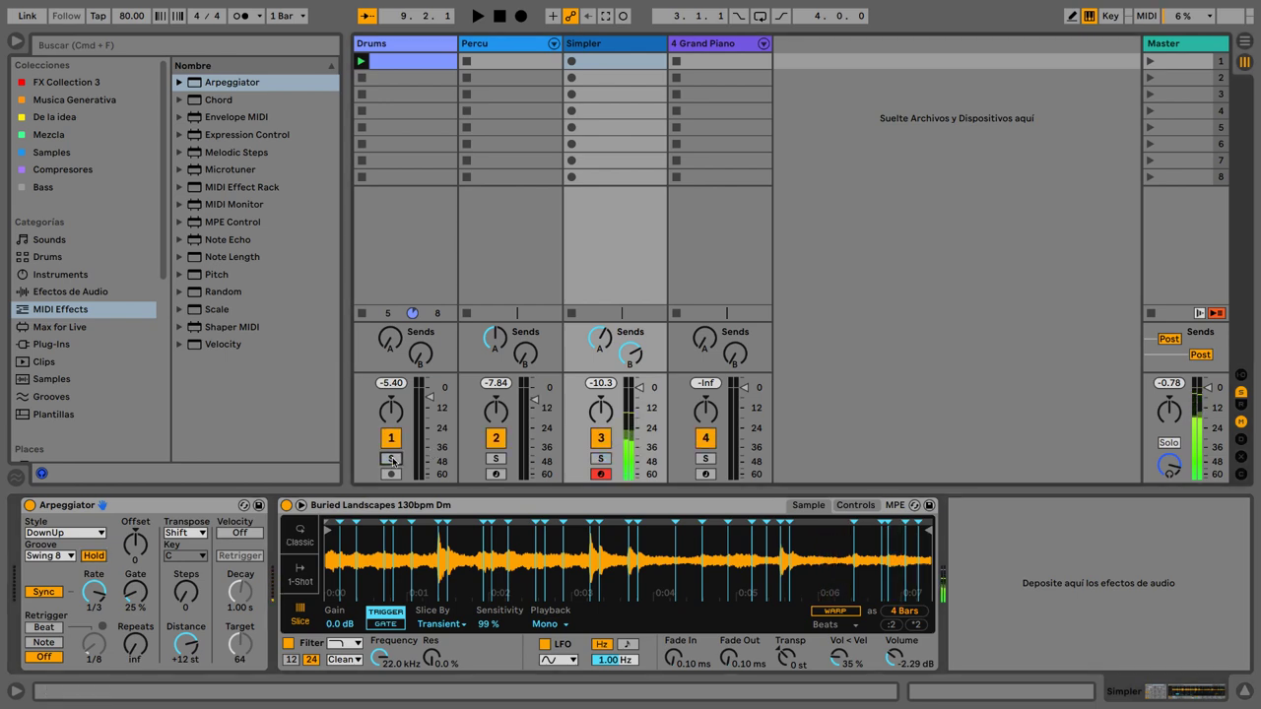
# Launch the first Drums clip, and select and arm the Percu track for playing
pyautogui.click(362, 62)
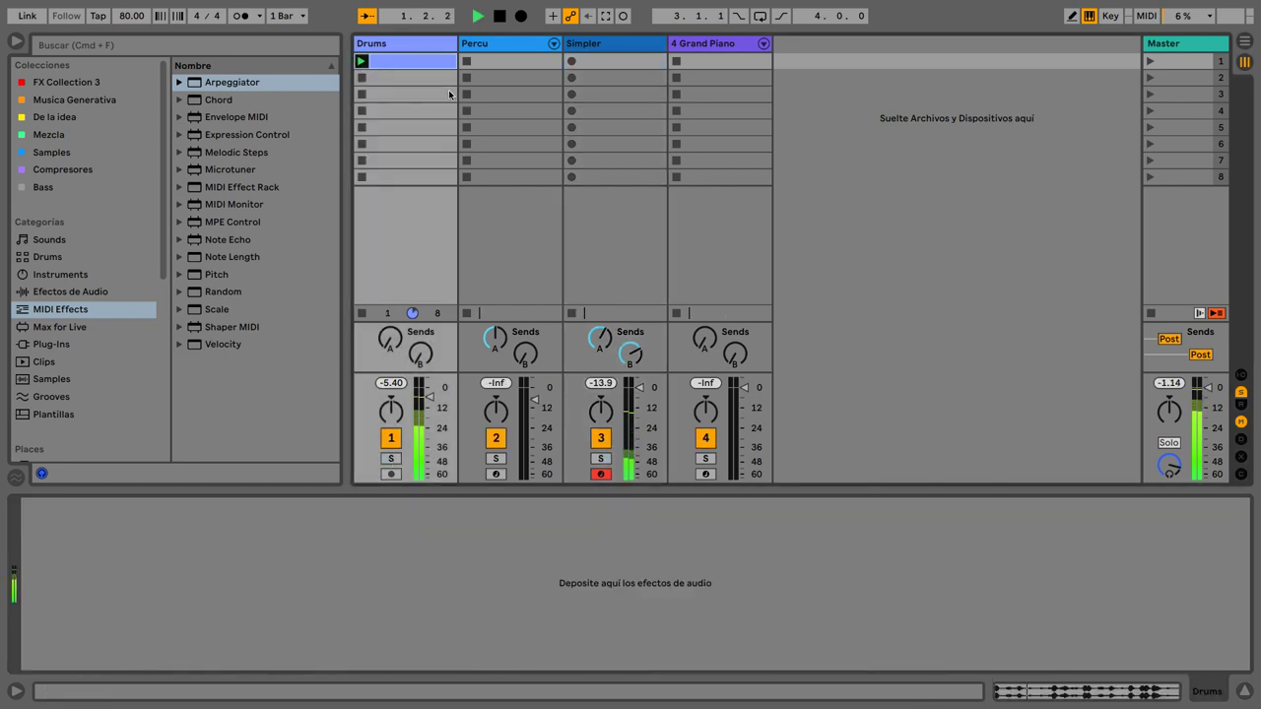
pyautogui.click(481, 45)
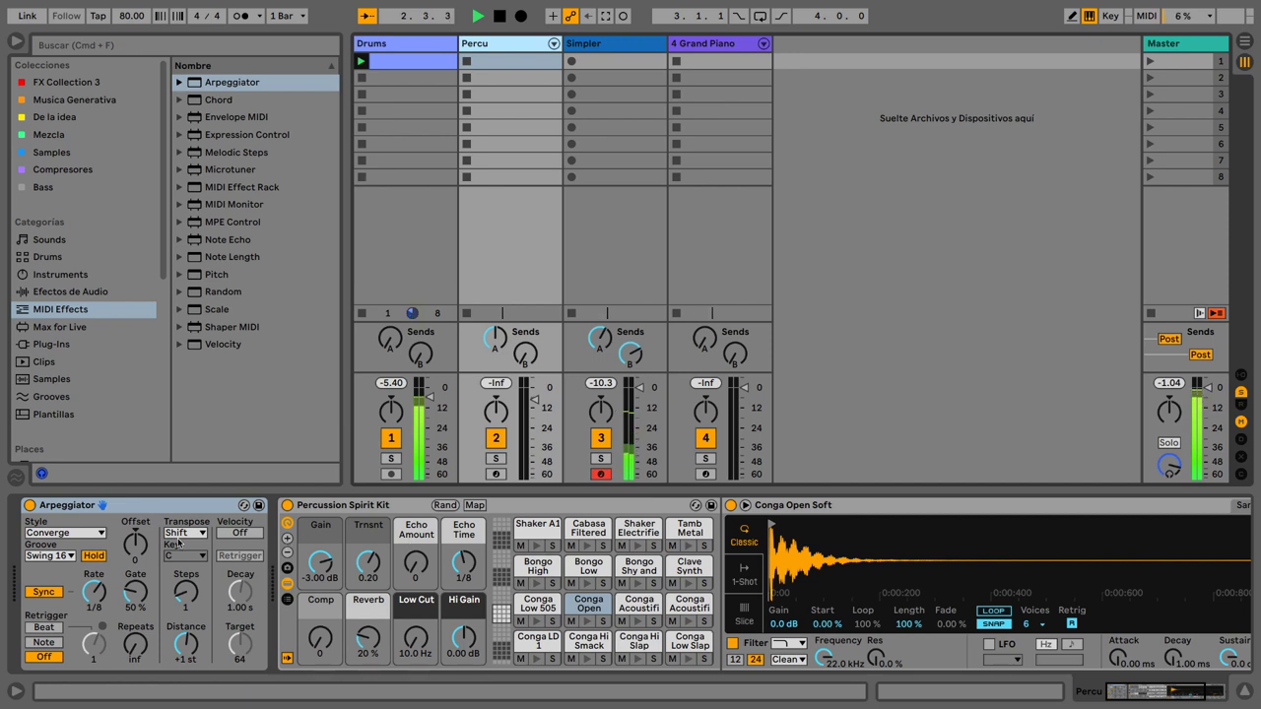
pyautogui.click(499, 474)
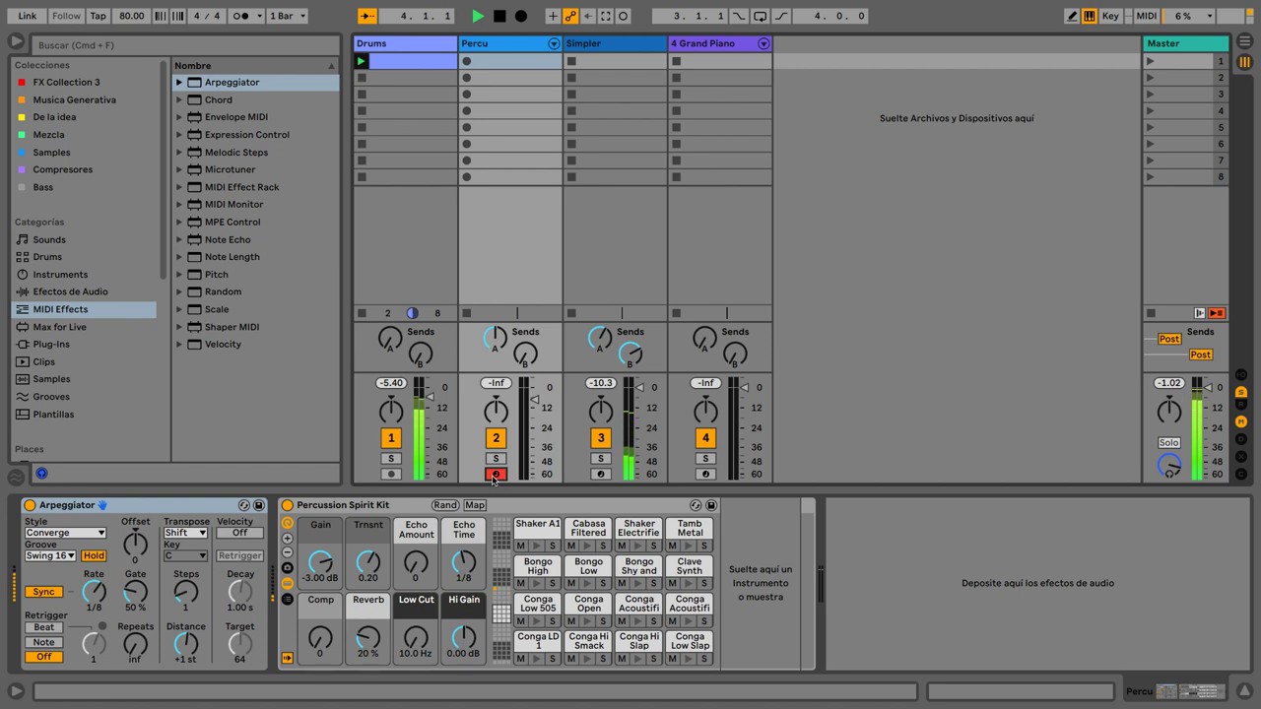
# Play held percussion notes in the C2 - D3 keyboard octave and set the Percu Arpeggiator's Distance to +2 st
pyautogui.press('z')
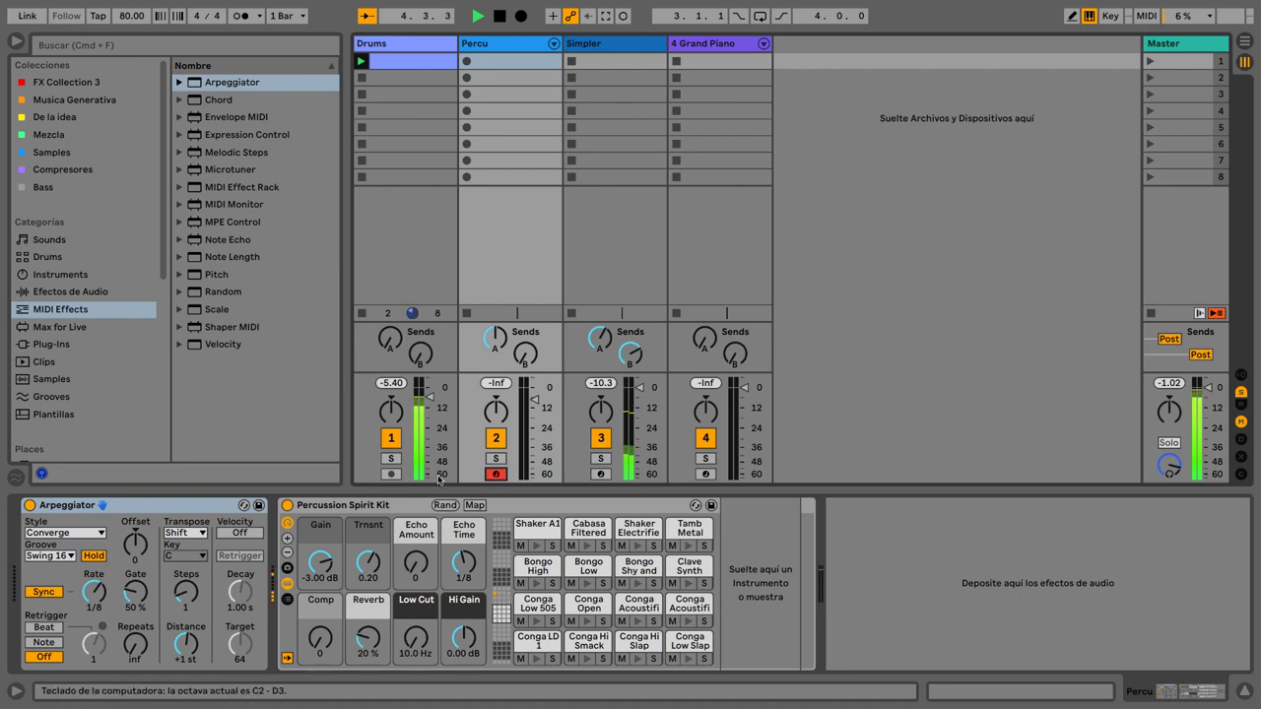
pyautogui.press('a')
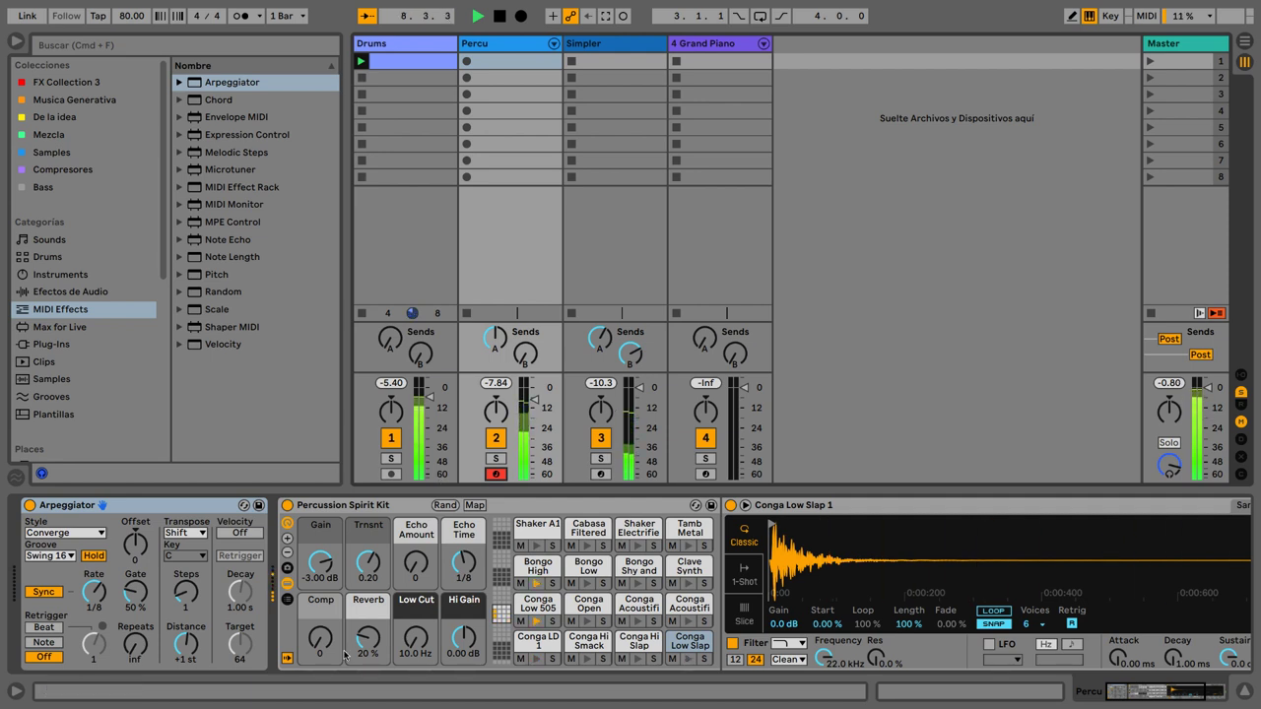
pyautogui.moveTo(198, 647); pyautogui.dragTo(188, 645)
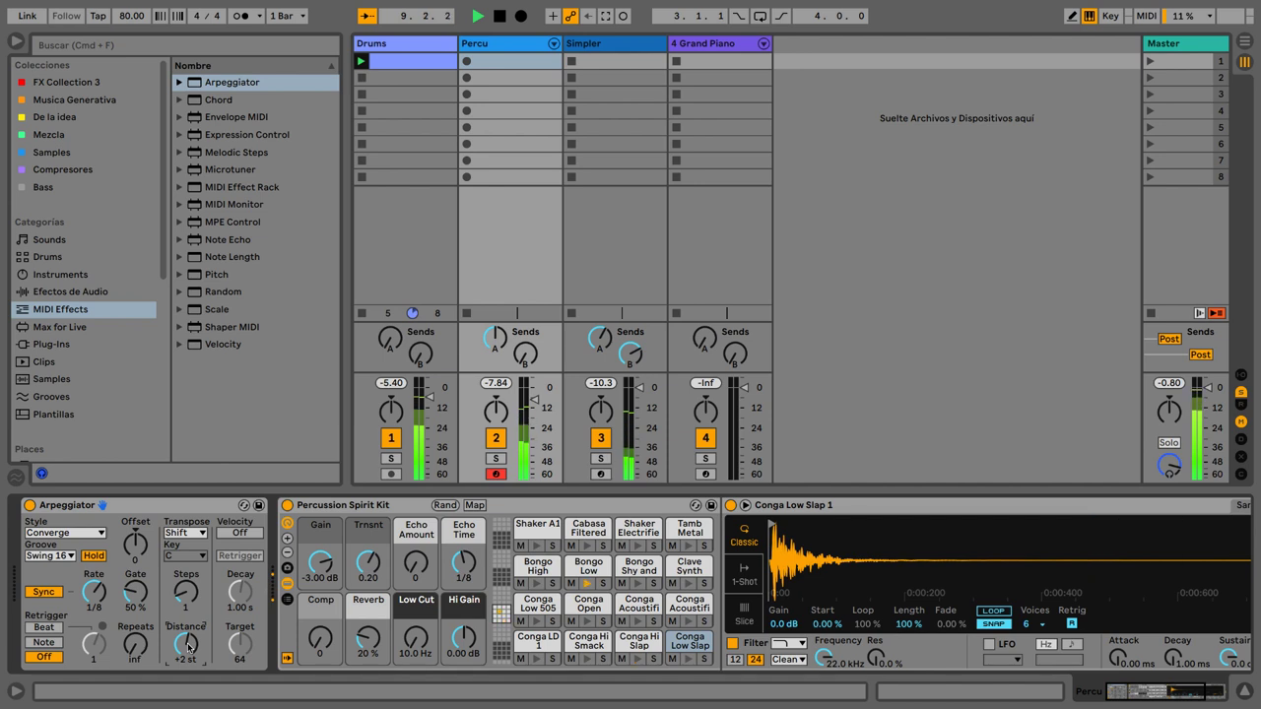